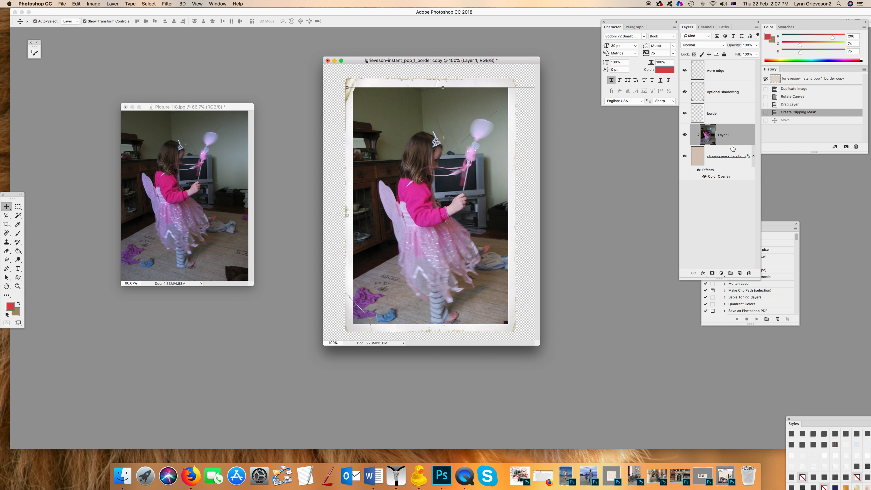
Step the border document back to before the clipping mask, and clip the photo layer to the mask layer again.
{"action": "left_click", "coordinate": [805, 105]}
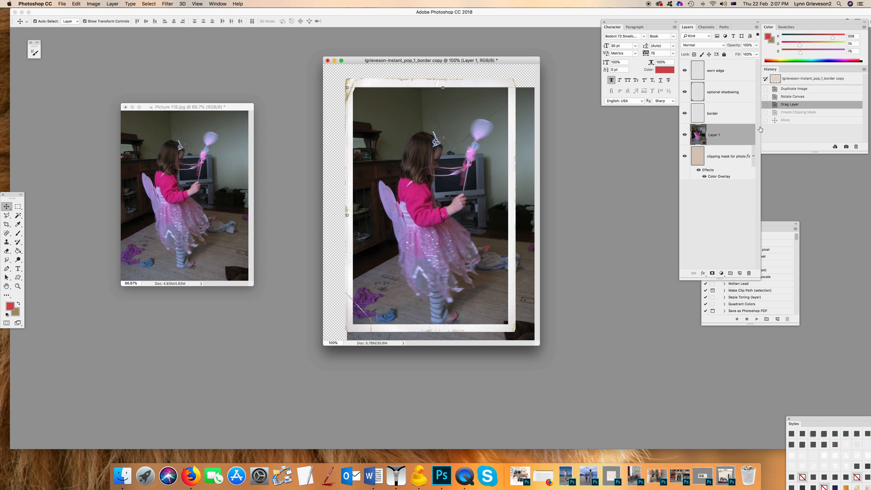
{"action": "left_click", "coordinate": [729, 145], "text": "alt"}
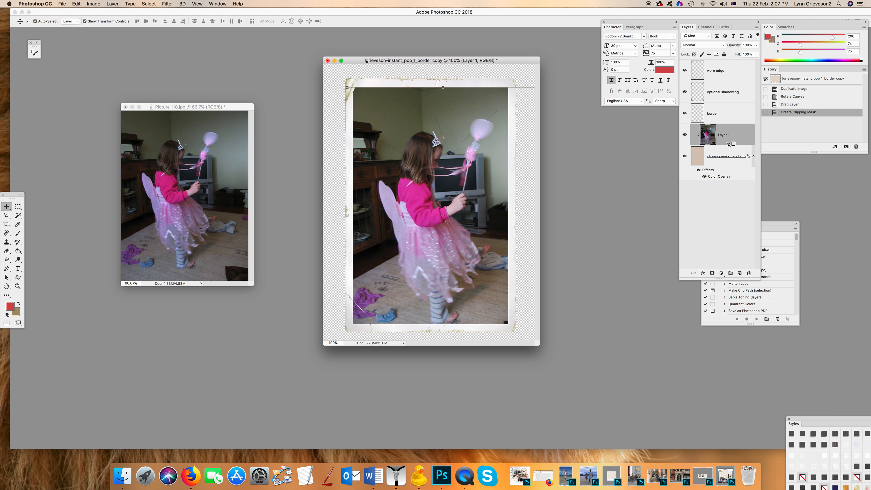
Enlarge the border document's window, scale the fairy photo down with Free Transform, and position it so the whole figure fits the border.
{"action": "left_click_drag", "start_coordinate": [539, 345], "coordinate": [619, 462]}
{"action": "mouse_move", "coordinate": [451, 204]}
{"action": "left_mouse_down"}
{"action": "mouse_move", "coordinate": [445, 211]}
{"action": "mouse_move", "coordinate": [451, 203]}
{"action": "left_mouse_up"}
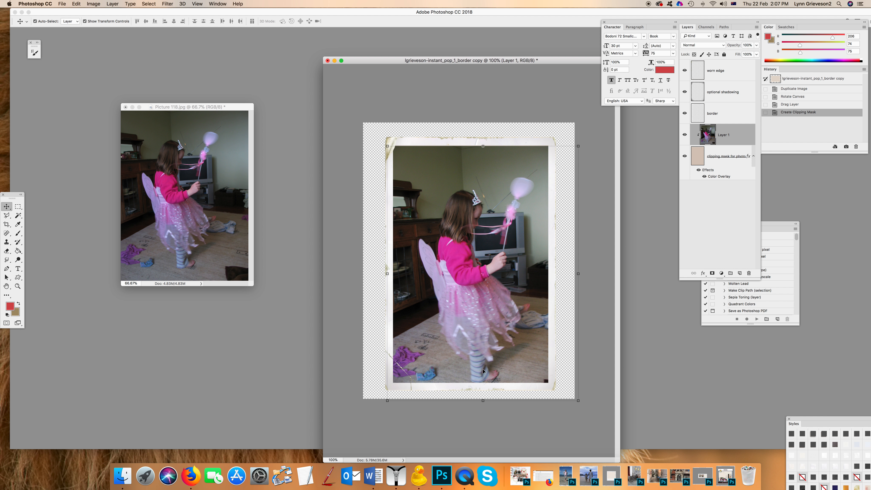
{"action": "left_click_drag", "start_coordinate": [575, 400], "coordinate": [558, 383]}
{"action": "left_click_drag", "start_coordinate": [493, 274], "coordinate": [483, 272]}
{"action": "left_click", "coordinate": [328, 21]}
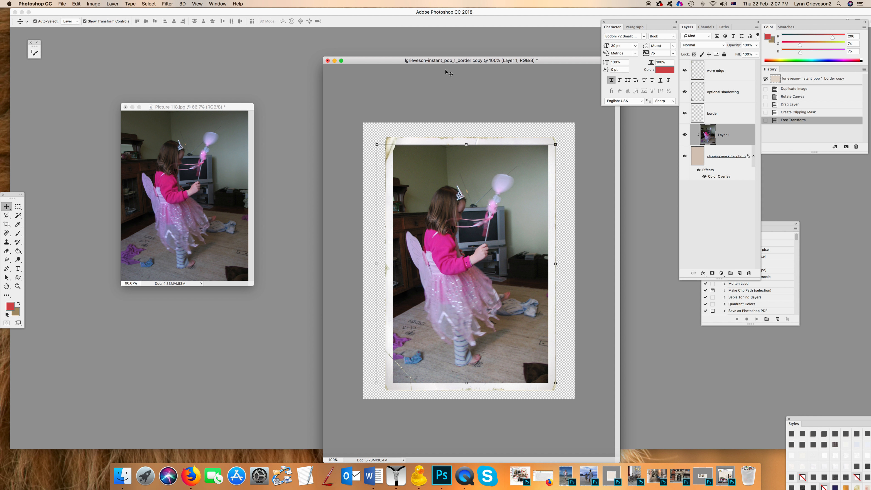
{"action": "left_click_drag", "start_coordinate": [400, 60], "coordinate": [360, 20]}
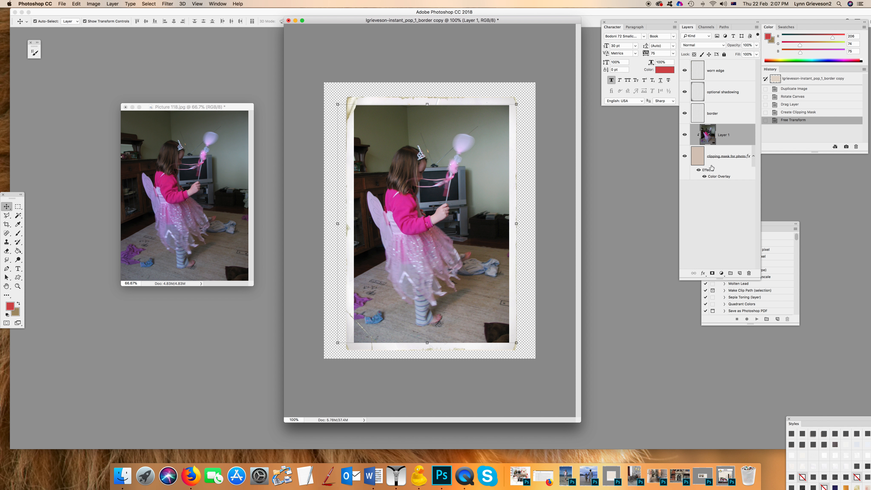
Toggle the Color Overlay effect of the clipping mask layer off and on to compare its tint on the fairy photo.
{"action": "left_click", "coordinate": [704, 179]}
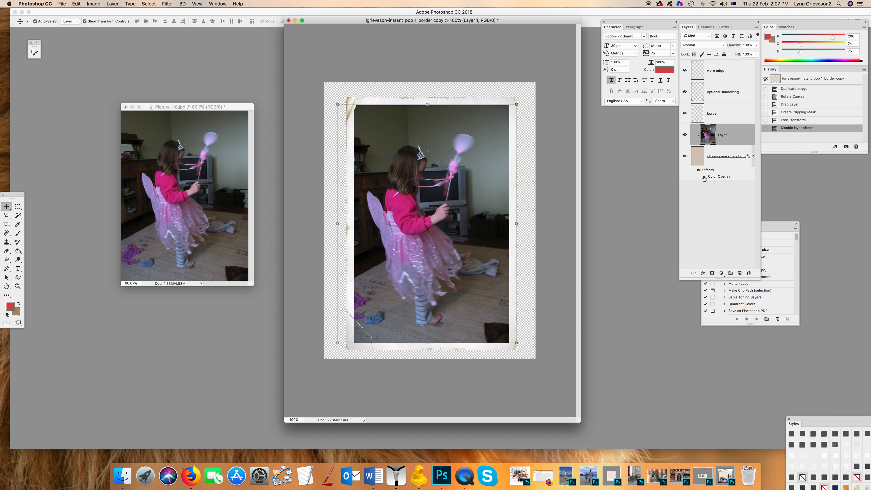
{"action": "left_click", "coordinate": [704, 178]}
{"action": "left_click", "coordinate": [704, 178]}
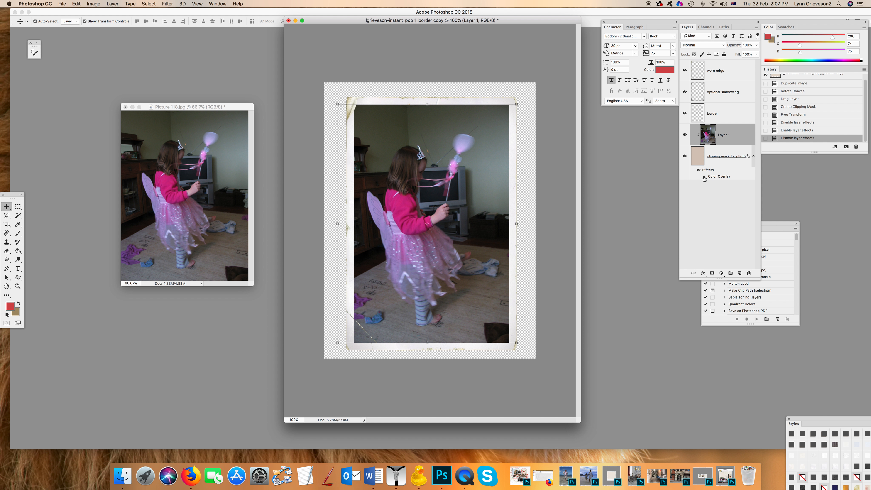
{"action": "left_click", "coordinate": [704, 178]}
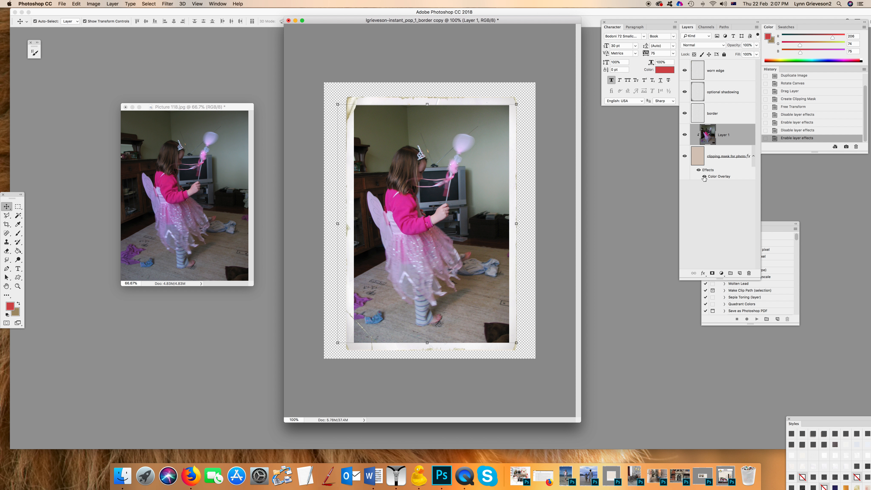
{"action": "left_click", "coordinate": [704, 178]}
{"action": "left_click", "coordinate": [704, 178]}
Apply Brightness/Contrast to the fairy photo layer with brightness 9 and contrast 21.
{"action": "left_click", "coordinate": [95, 5]}
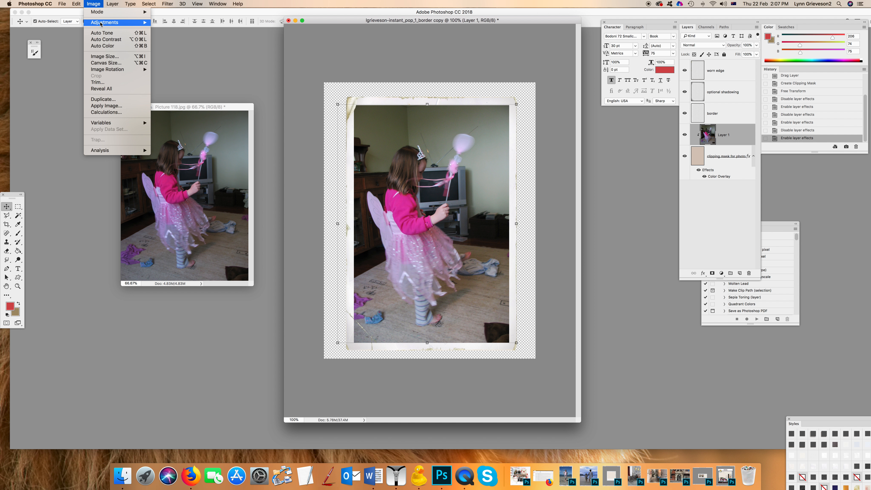
{"action": "mouse_move", "coordinate": [117, 22]}
{"action": "left_click", "coordinate": [182, 22]}
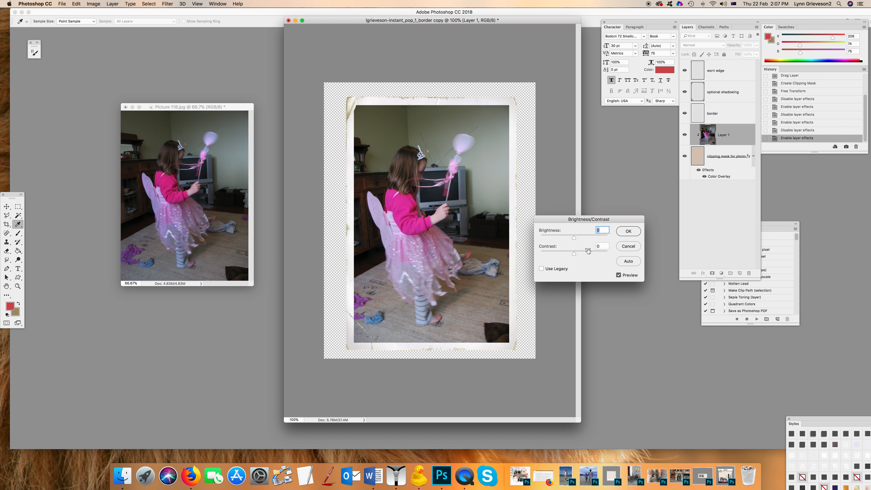
{"action": "left_click_drag", "start_coordinate": [578, 253], "coordinate": [576, 238]}
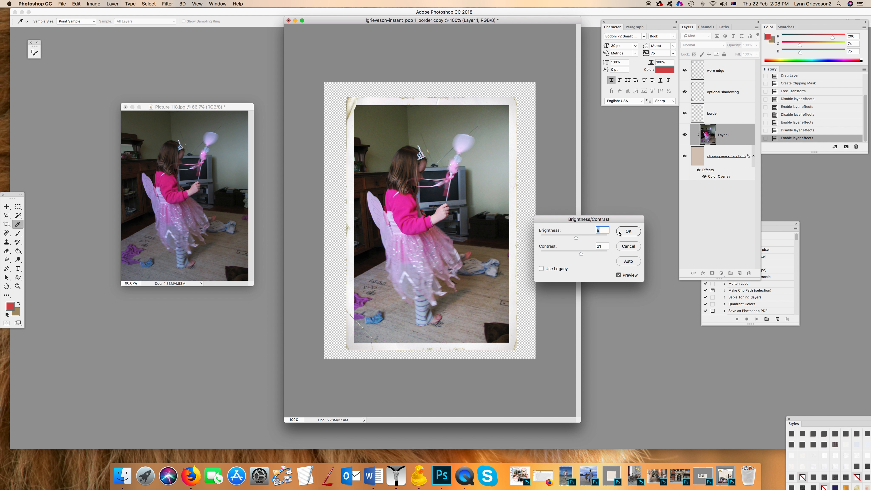
{"action": "left_click", "coordinate": [628, 231]}
Lighten the girl's dark hair with the Dodge Tool, using the midtones range at 12% exposure.
{"action": "left_click", "coordinate": [18, 259]}
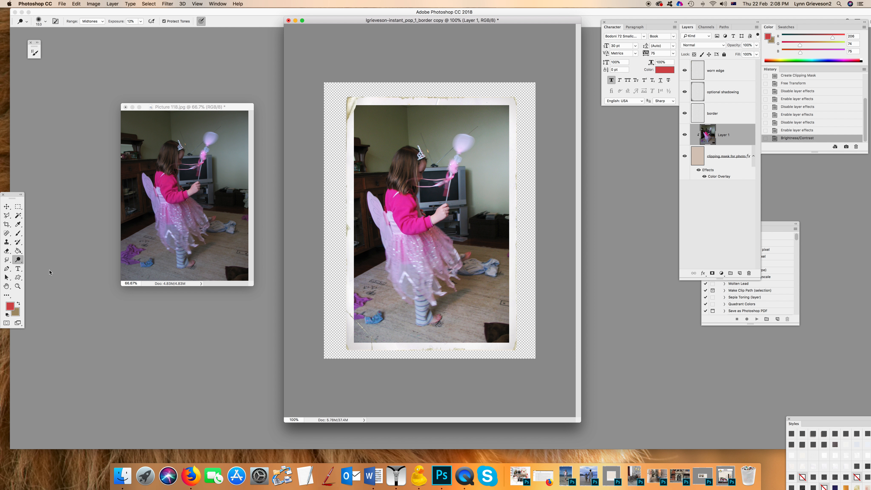
{"action": "left_click", "coordinate": [18, 260]}
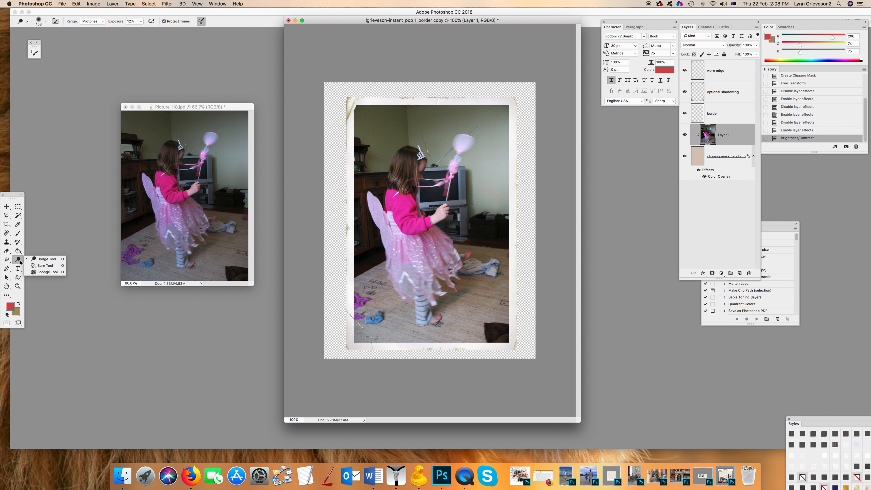
{"action": "left_click", "coordinate": [38, 259]}
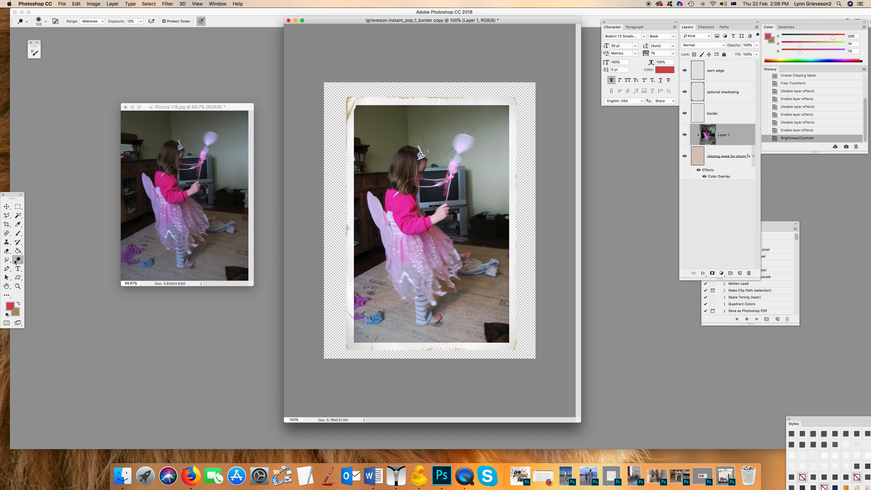
{"action": "mouse_move", "coordinate": [408, 163]}
{"action": "left_mouse_down"}
{"action": "mouse_move", "coordinate": [409, 176]}
{"action": "mouse_move", "coordinate": [418, 170]}
{"action": "mouse_move", "coordinate": [406, 186]}
{"action": "mouse_move", "coordinate": [403, 166]}
{"action": "mouse_move", "coordinate": [401, 186]}
{"action": "mouse_move", "coordinate": [413, 166]}
{"action": "mouse_move", "coordinate": [392, 192]}
{"action": "left_mouse_up"}
{"action": "left_click_drag", "start_coordinate": [418, 165], "coordinate": [406, 182]}
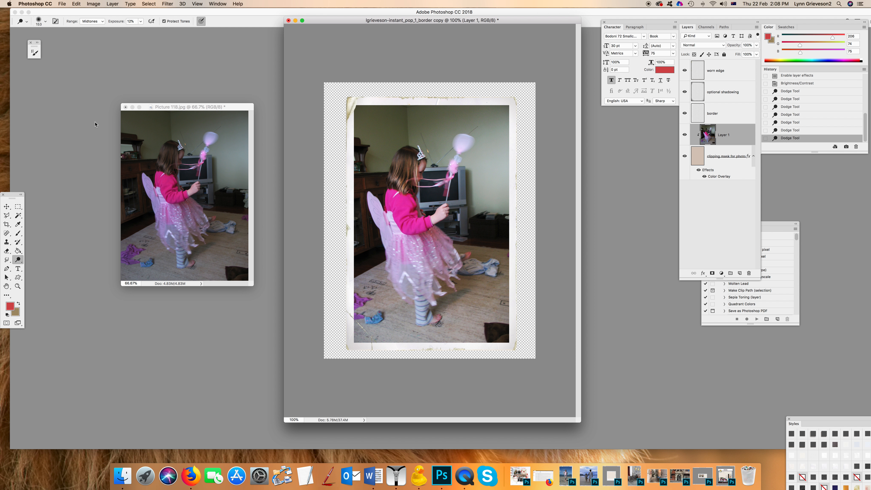
Minimise Picture 118.jpg, restore a08 (2).JPG beside the border document, and switch to the Move tool.
{"action": "left_click", "coordinate": [132, 107]}
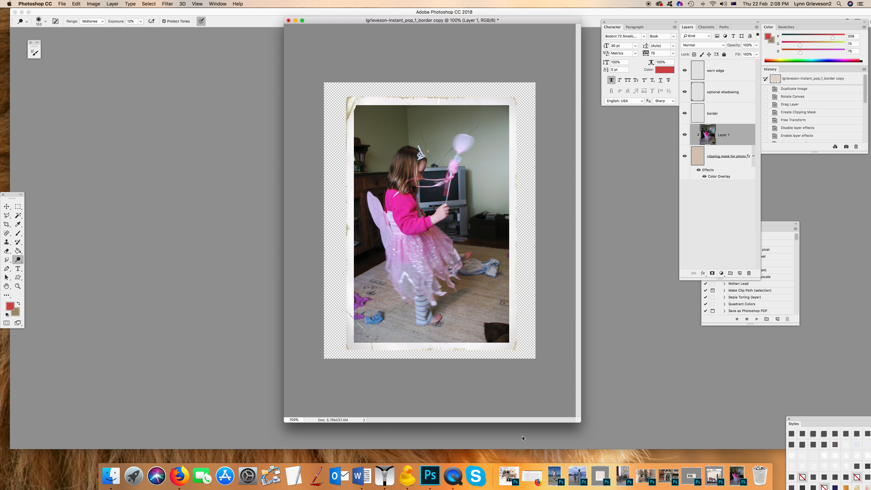
{"action": "left_click", "coordinate": [555, 475]}
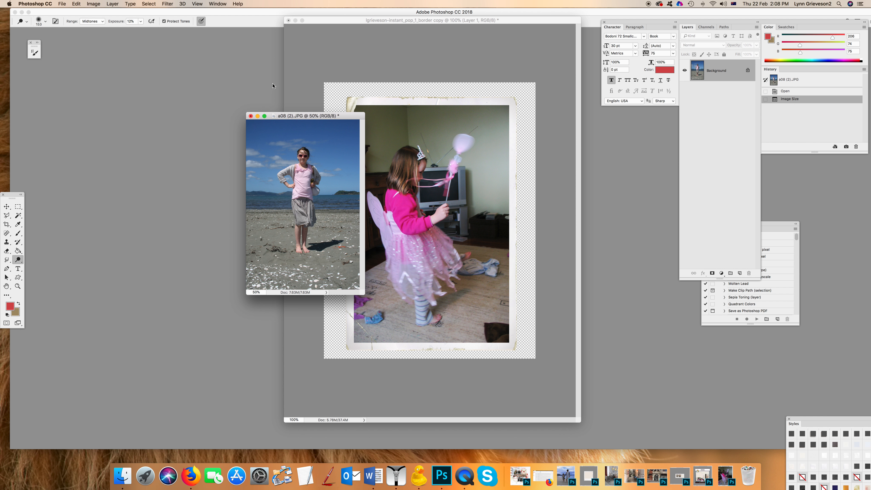
{"action": "left_click_drag", "start_coordinate": [303, 120], "coordinate": [178, 98]}
{"action": "key", "text": "v"}
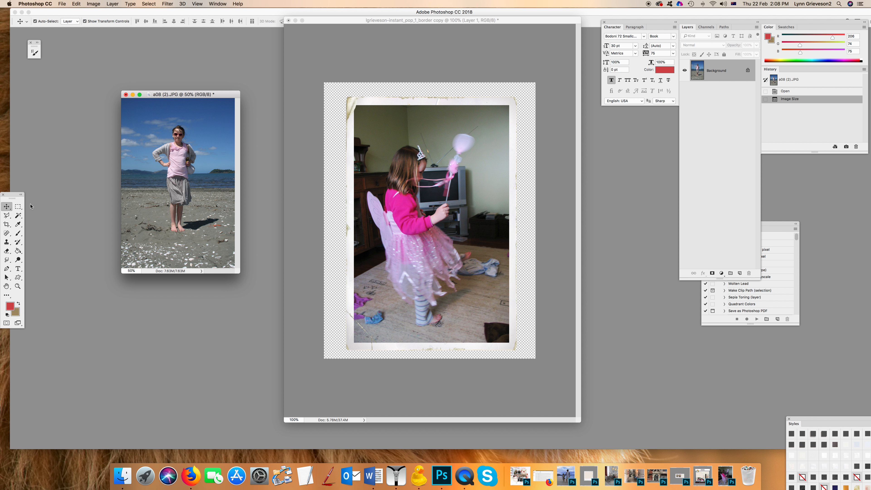
Replace the fairy photo layer in the border document with the beach photo from a08 (2).JPG, centring the figure in the frame.
{"action": "left_click", "coordinate": [426, 202]}
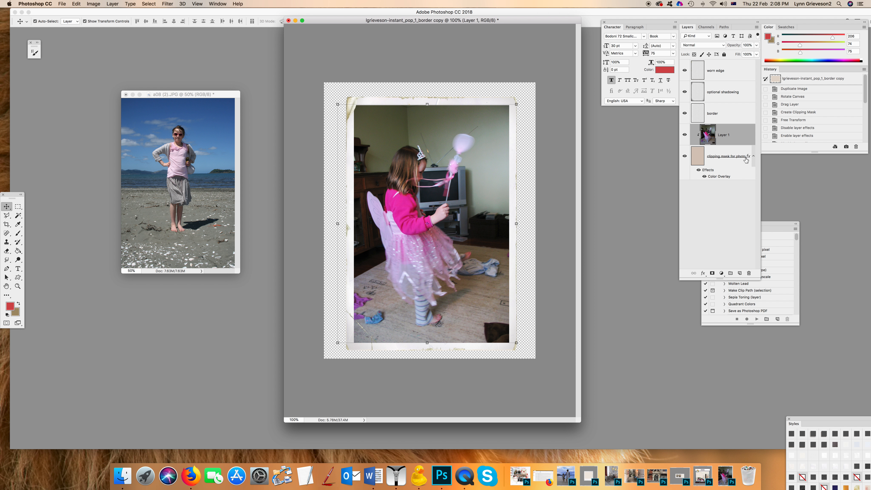
{"action": "key", "text": "Delete"}
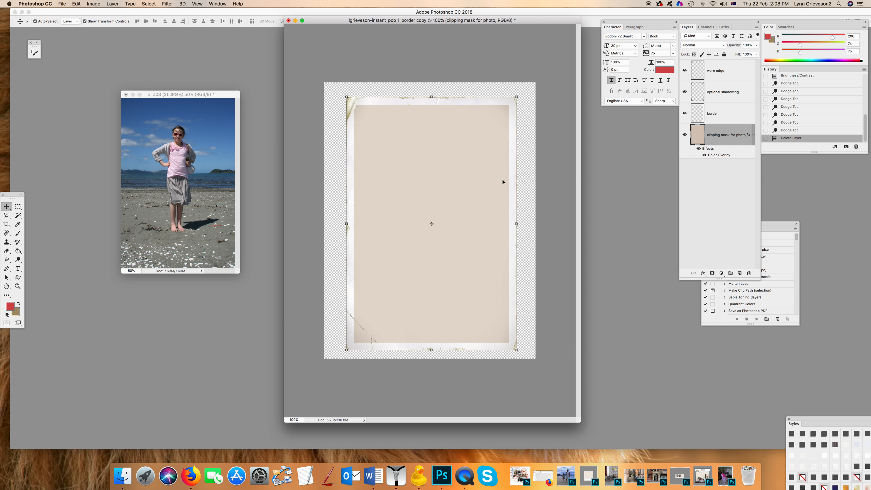
{"action": "left_click", "coordinate": [177, 166]}
{"action": "left_click_drag", "start_coordinate": [472, 220], "coordinate": [416, 204]}
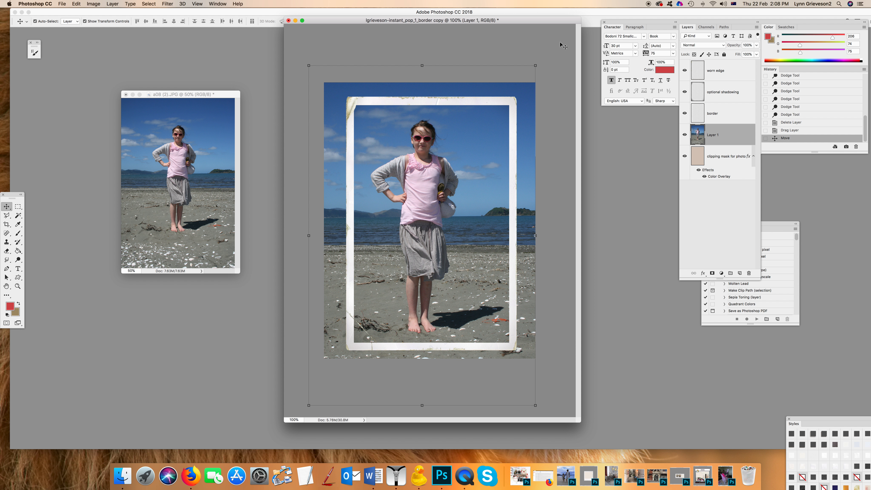
Rotate the beach photo layer by 0.43° and clip it to the clipping mask layer below.
{"action": "left_click", "coordinate": [542, 60]}
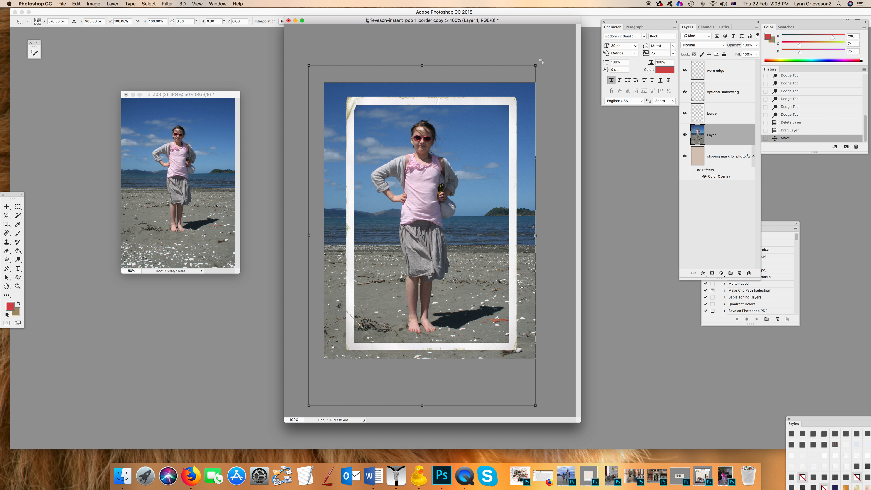
{"action": "left_click_drag", "start_coordinate": [541, 61], "coordinate": [541, 64]}
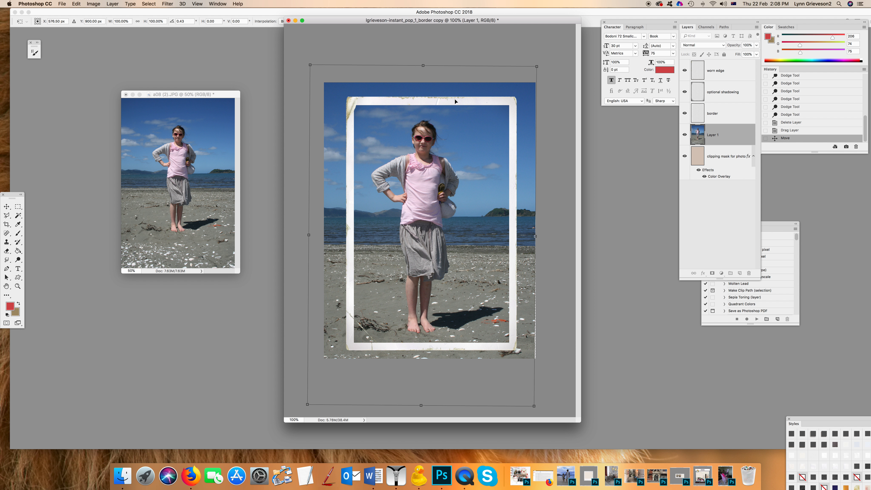
{"action": "key", "text": "Return"}
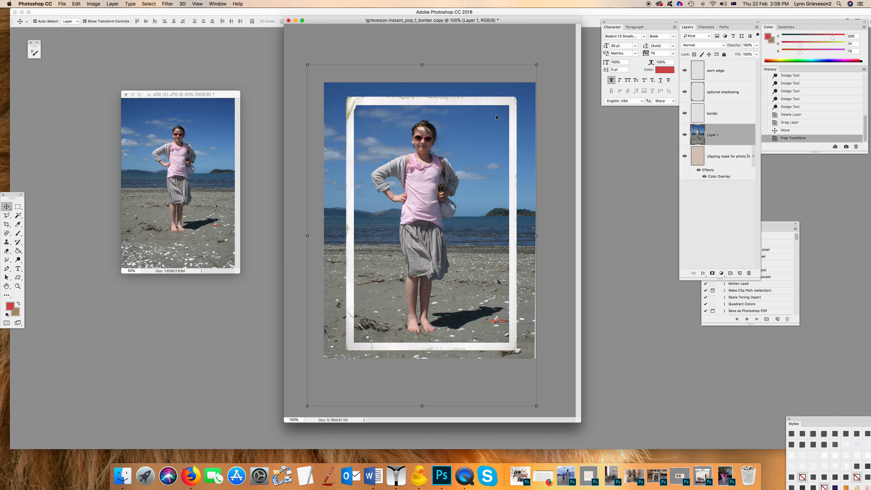
{"action": "left_click", "coordinate": [723, 144], "text": "alt"}
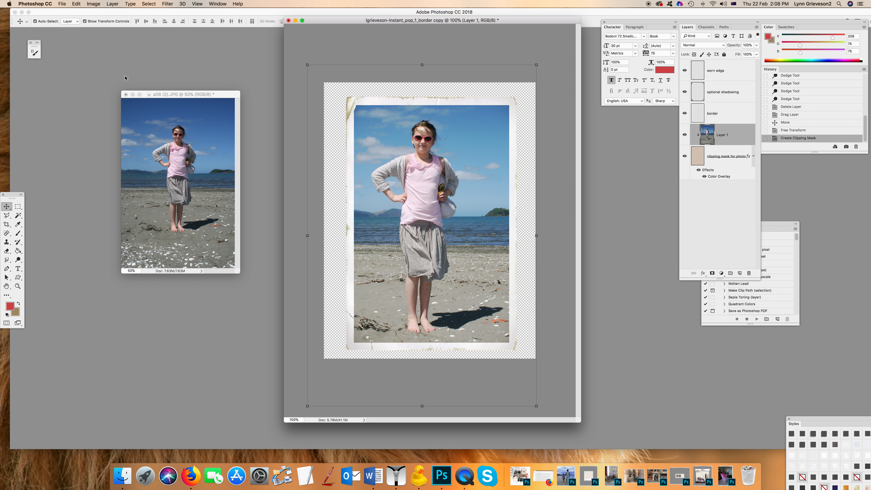
Close a08 (2).JPG without saving and move the border document's window aside.
{"action": "left_click", "coordinate": [125, 95]}
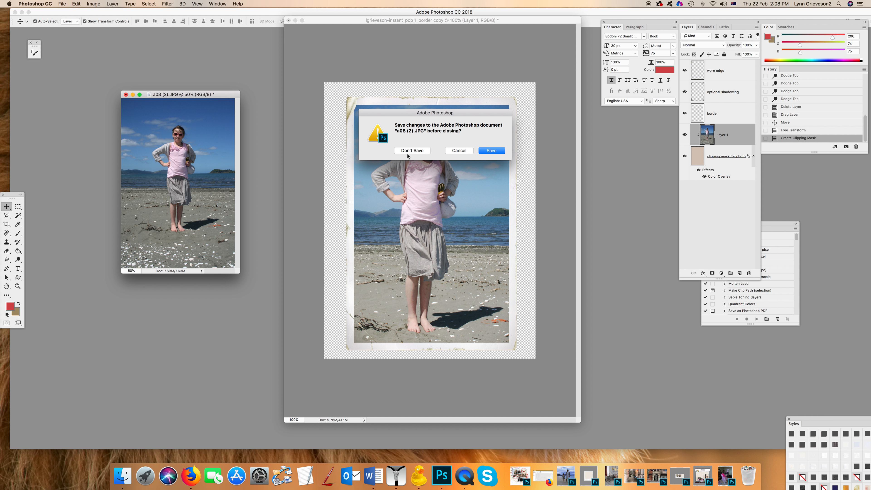
{"action": "left_click", "coordinate": [409, 151]}
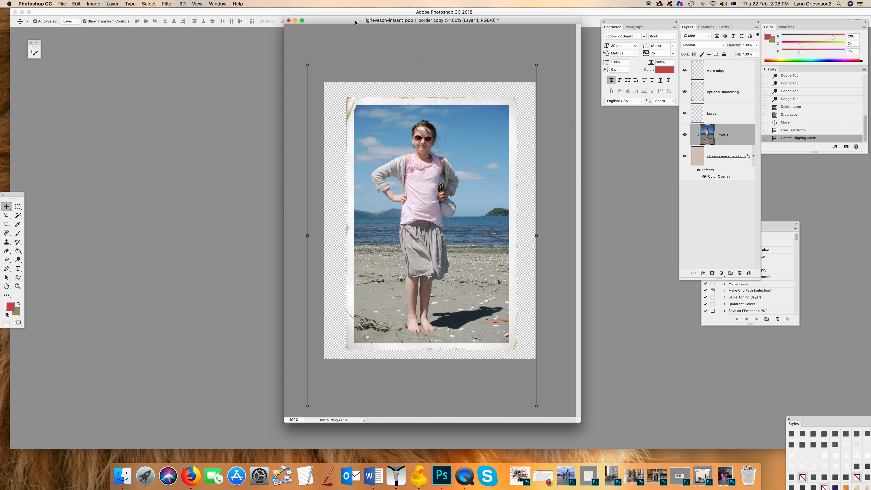
{"action": "left_click_drag", "start_coordinate": [355, 22], "coordinate": [289, 21]}
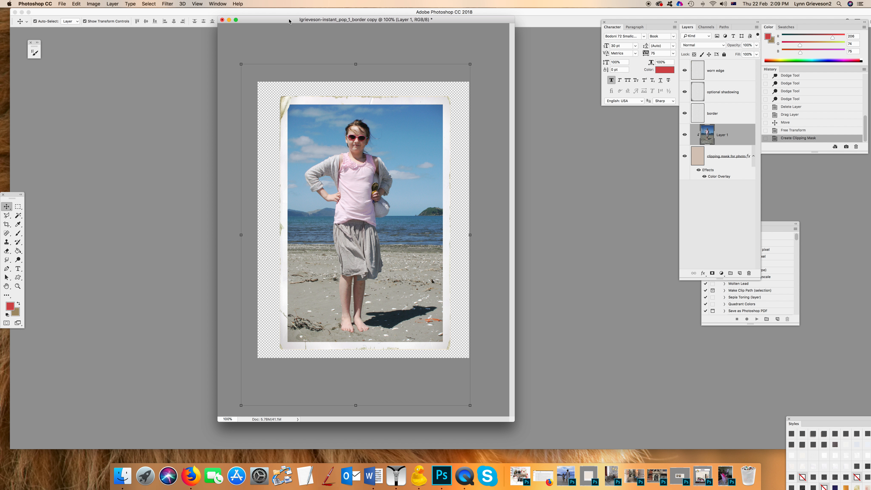
Compare the beach photo with and without the mask layer's Color Overlay effect, leaving the effect on.
{"action": "left_click", "coordinate": [704, 176]}
{"action": "left_click", "coordinate": [703, 176]}
{"action": "left_click", "coordinate": [704, 176]}
{"action": "left_click", "coordinate": [704, 176]}
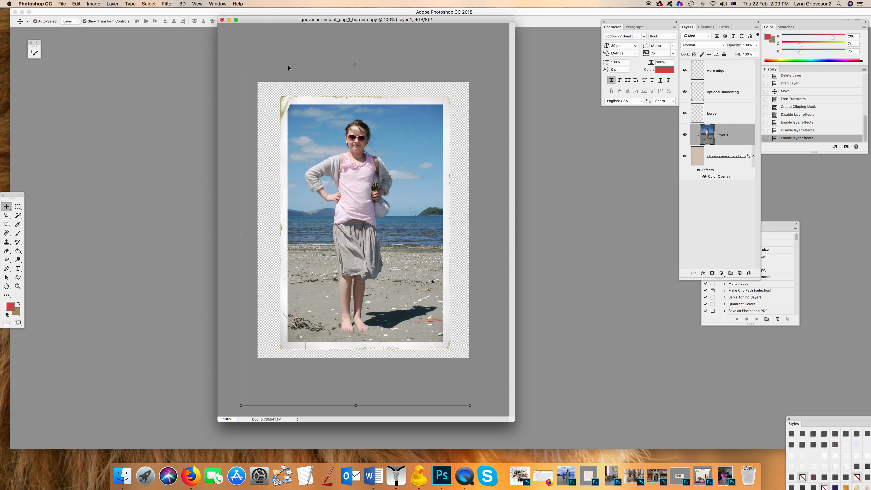
{"action": "left_click", "coordinate": [704, 177]}
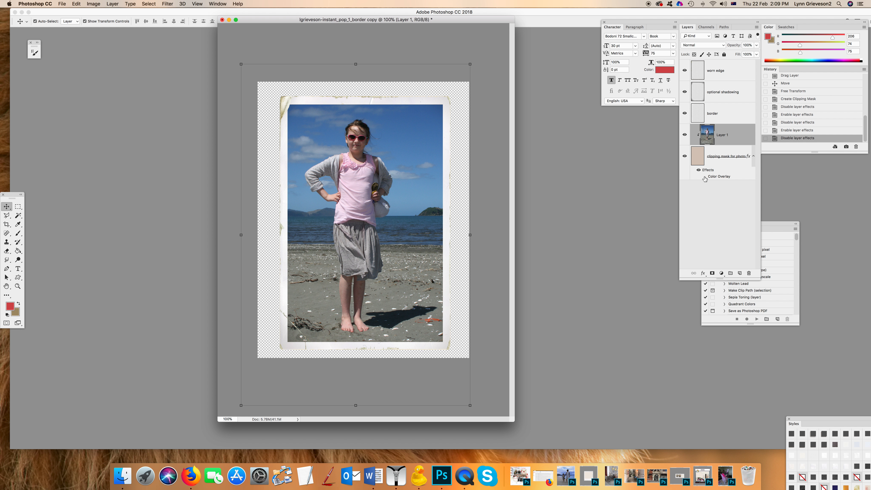
{"action": "left_click", "coordinate": [704, 177]}
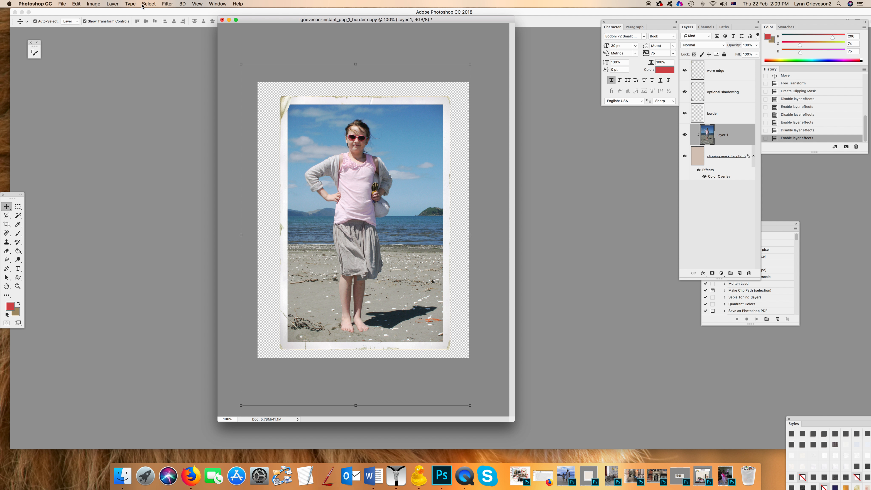
Apply Brightness/Contrast to the beach photo layer with contrast 23.
{"action": "left_click", "coordinate": [97, 4]}
{"action": "mouse_move", "coordinate": [104, 23]}
{"action": "left_click", "coordinate": [171, 23]}
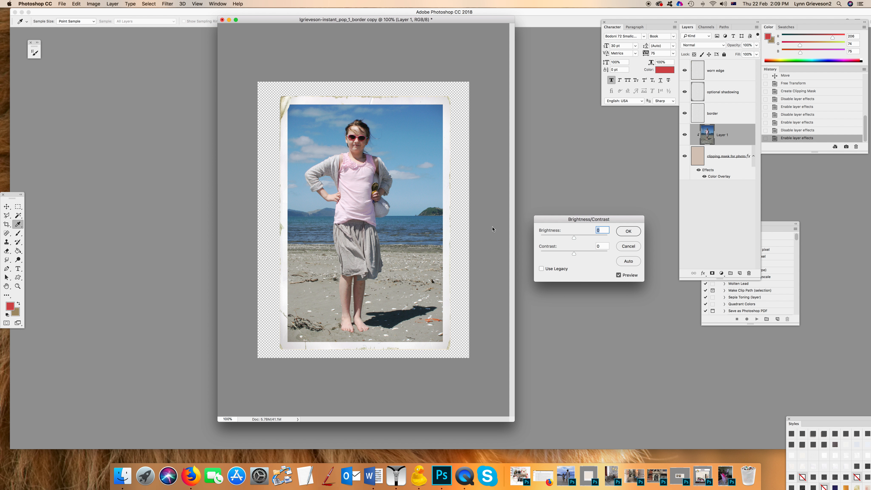
{"action": "left_click_drag", "start_coordinate": [580, 253], "coordinate": [582, 253]}
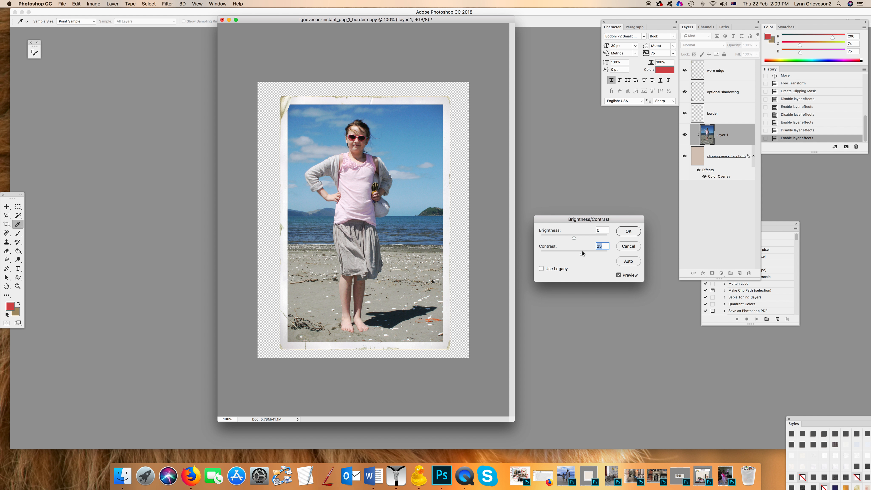
{"action": "left_click", "coordinate": [628, 231]}
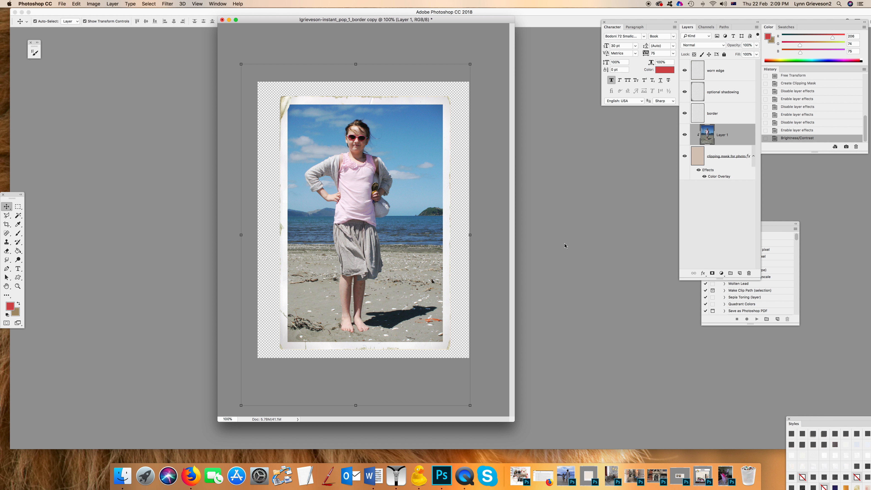
Desaturate the beach photo layer to turn it black and white.
{"action": "left_click", "coordinate": [91, 4]}
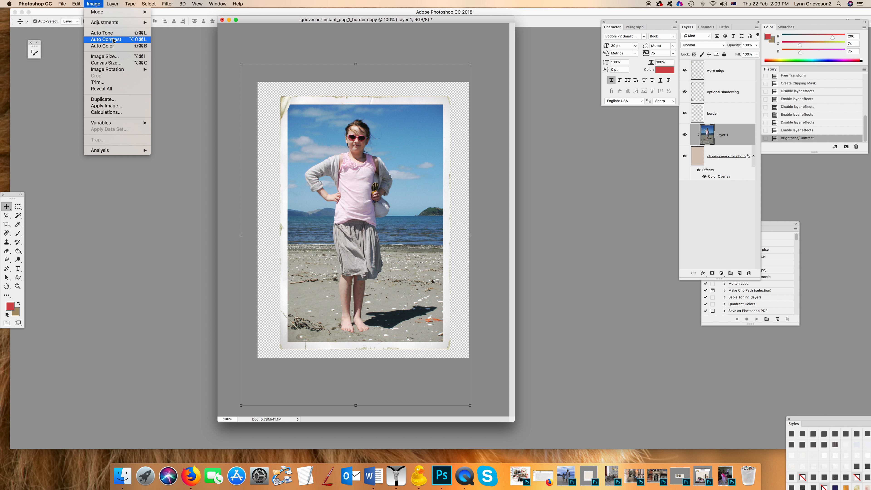
{"action": "mouse_move", "coordinate": [113, 23]}
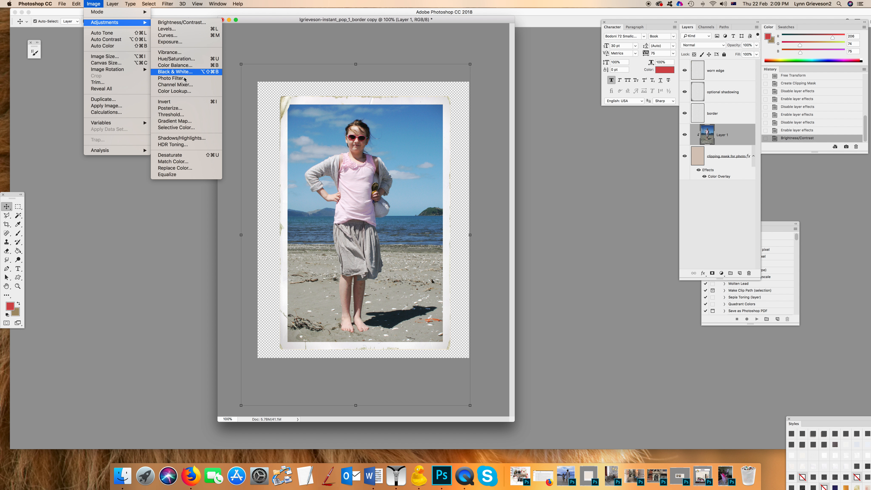
{"action": "left_click", "coordinate": [170, 155]}
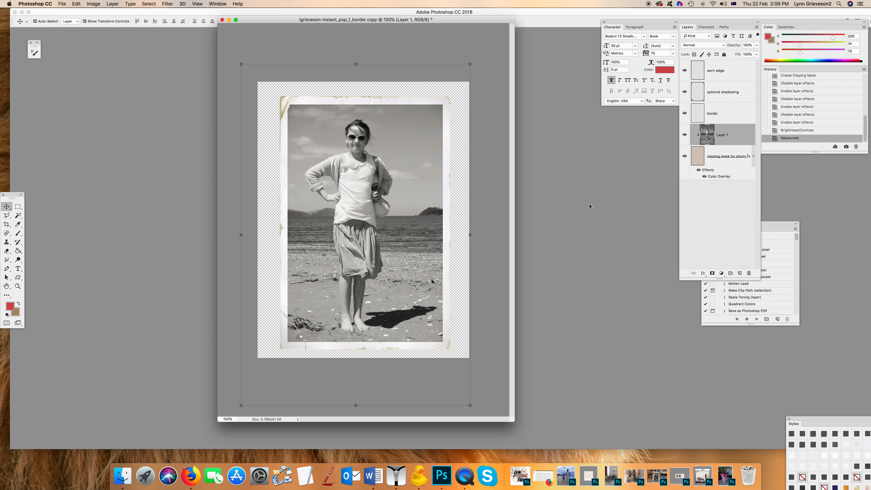
Apply Brightness/Contrast to the desaturated beach photo layer with contrast 40.
{"action": "left_click", "coordinate": [95, 4]}
{"action": "mouse_move", "coordinate": [113, 23]}
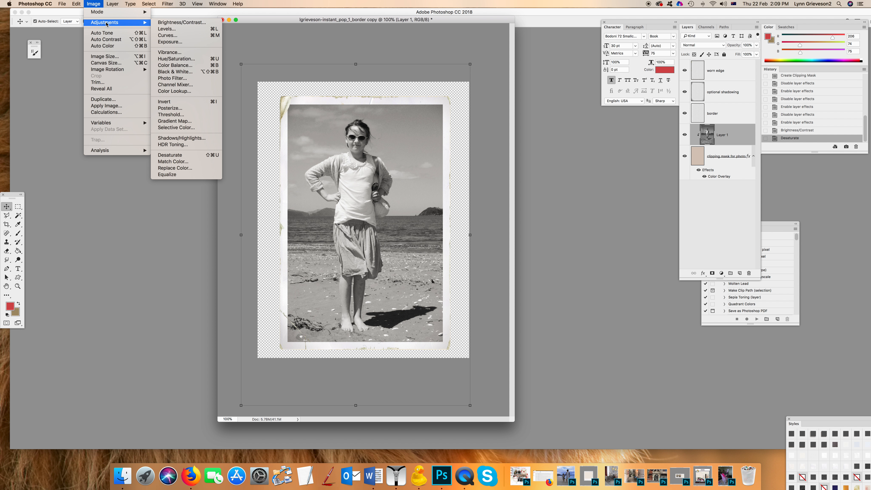
{"action": "left_click", "coordinate": [172, 23]}
{"action": "left_click_drag", "start_coordinate": [583, 254], "coordinate": [587, 254]}
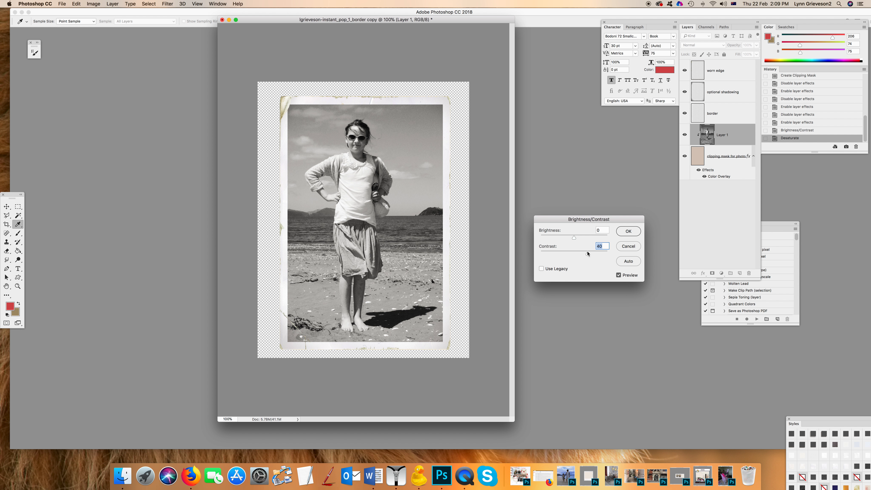
{"action": "left_click", "coordinate": [629, 231]}
Lighten the girl's face in the beach photo with the Dodge tool at 12% midtones exposure.
{"action": "key", "text": "v"}
{"action": "left_click", "coordinate": [18, 260]}
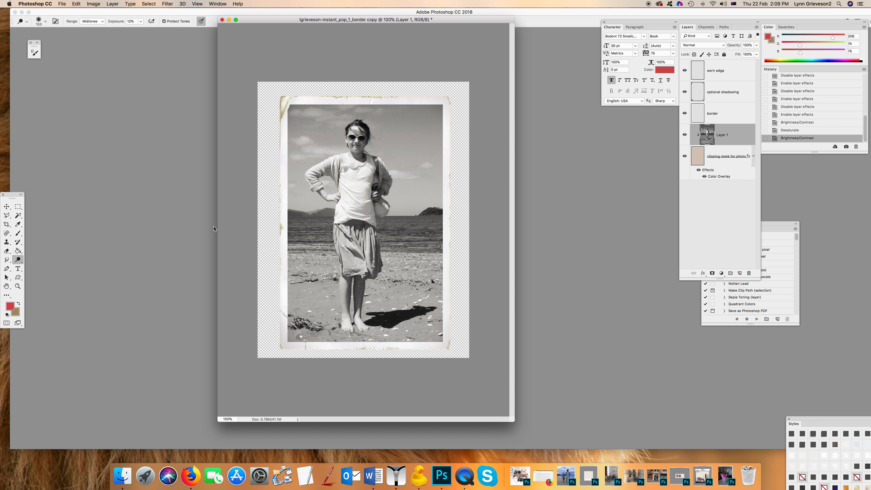
{"action": "left_click", "coordinate": [355, 144]}
Minimize the finished border document and restore honolulu-waikiki copy.jpg and the instant_pop_4_border copy document.
{"action": "left_click", "coordinate": [229, 20]}
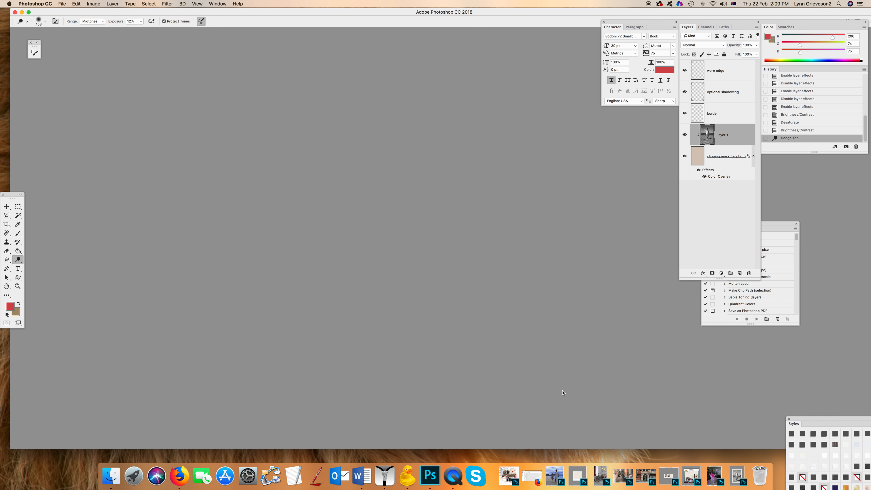
{"action": "left_click", "coordinate": [555, 473]}
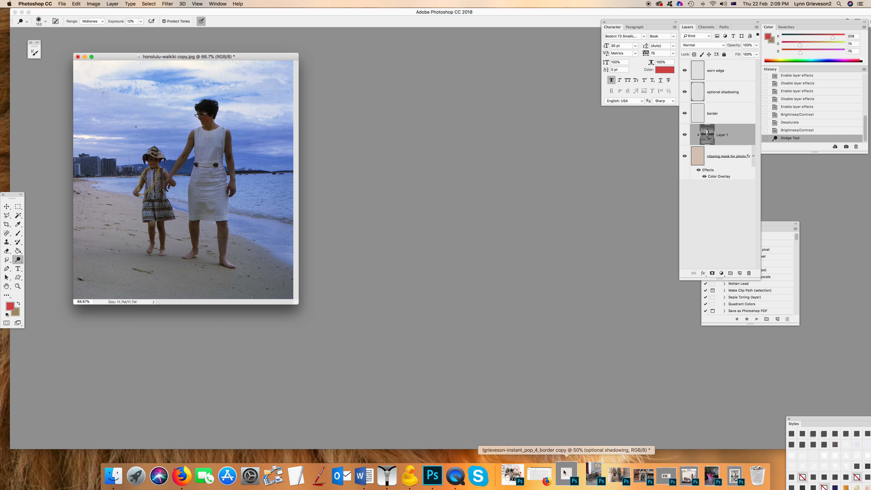
{"action": "left_click", "coordinate": [564, 472]}
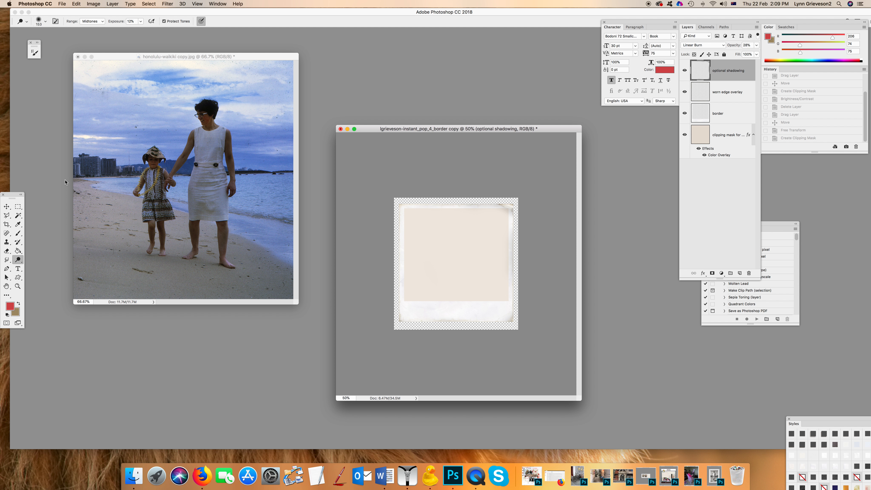
Copy the Waikiki photo into the border document directly above the clipping mask layer and clip it to that layer.
{"action": "left_click", "coordinate": [7, 206]}
{"action": "left_click", "coordinate": [169, 137]}
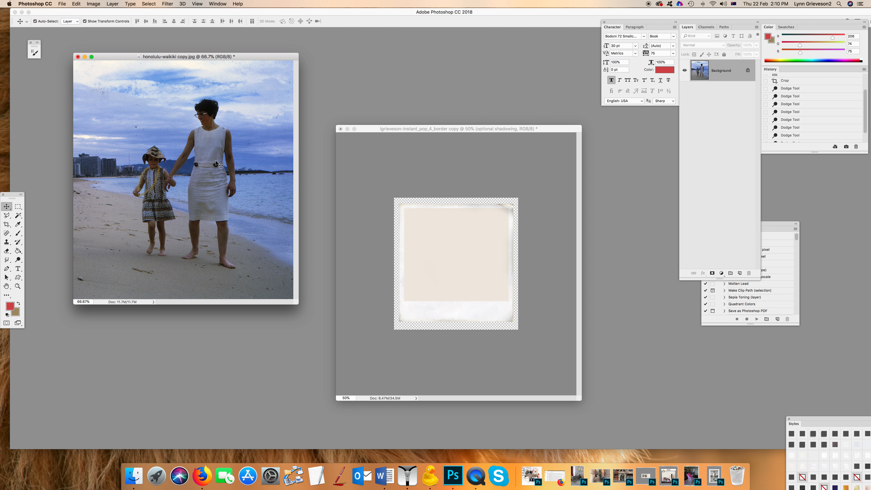
{"action": "left_click_drag", "start_coordinate": [217, 164], "coordinate": [461, 250]}
{"action": "left_click_drag", "start_coordinate": [741, 74], "coordinate": [733, 141]}
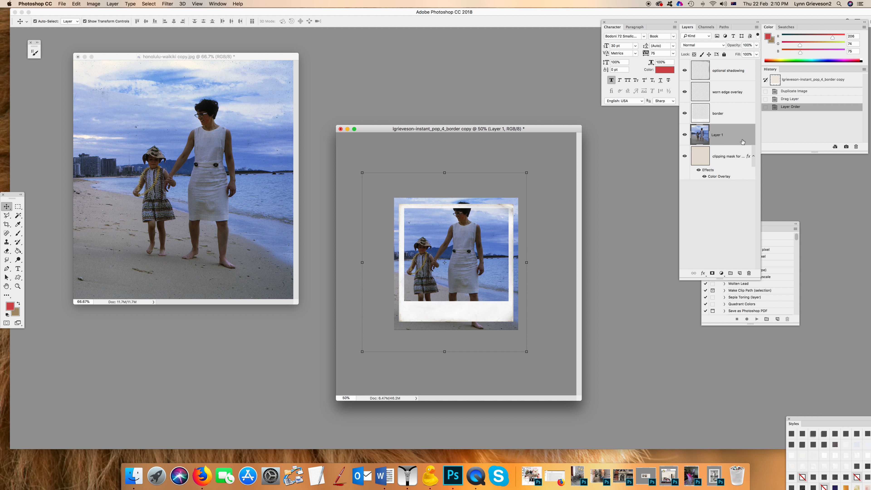
{"action": "left_click", "coordinate": [732, 145], "text": "alt"}
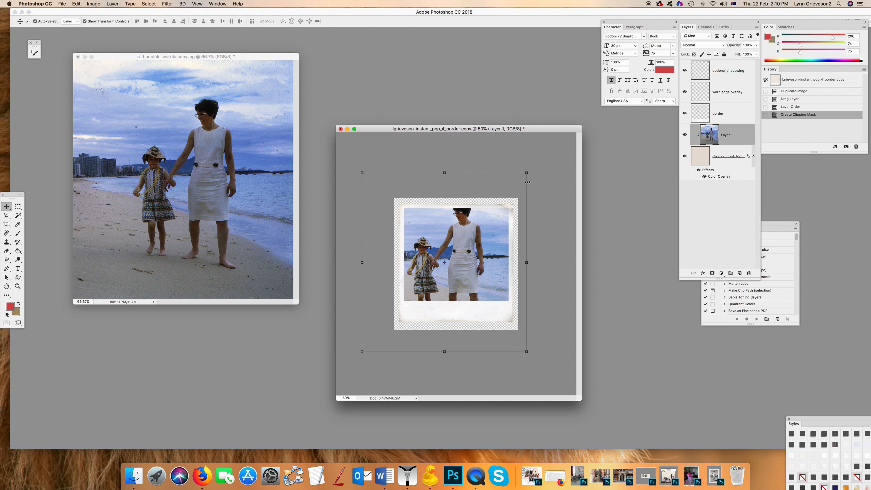
Scale down and reposition the Waikiki photo layer so both full figures sit inside the border's photo opening.
{"action": "left_click_drag", "start_coordinate": [362, 352], "coordinate": [398, 312]}
{"action": "left_click_drag", "start_coordinate": [526, 173], "coordinate": [512, 188]}
{"action": "left_click_drag", "start_coordinate": [397, 189], "coordinate": [399, 193]}
{"action": "mouse_move", "coordinate": [472, 247]}
{"action": "left_mouse_down"}
{"action": "mouse_move", "coordinate": [471, 259]}
{"action": "mouse_move", "coordinate": [483, 241]}
{"action": "left_mouse_up"}
{"action": "left_click_drag", "start_coordinate": [399, 195], "coordinate": [402, 196]}
{"action": "left_click_drag", "start_coordinate": [512, 196], "coordinate": [510, 197]}
{"action": "left_click_drag", "start_coordinate": [494, 249], "coordinate": [493, 246]}
{"action": "left_click", "coordinate": [327, 21]}
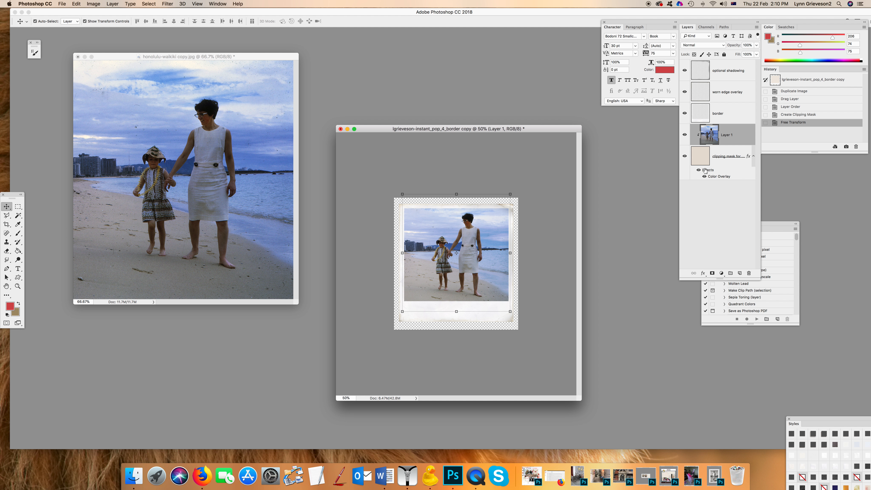
Compare the Waikiki photo with and without the mask layer's Color Overlay effect, leaving the effect on.
{"action": "left_click", "coordinate": [704, 177]}
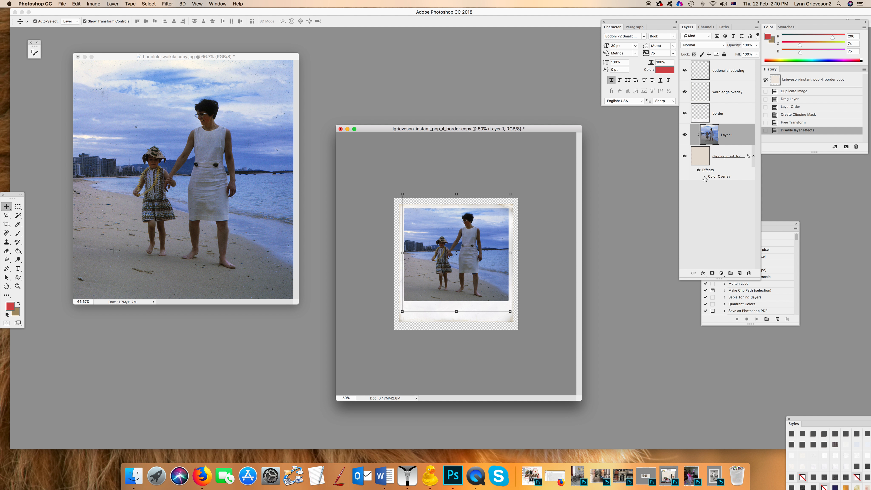
{"action": "left_click", "coordinate": [705, 178]}
{"action": "left_click", "coordinate": [705, 178]}
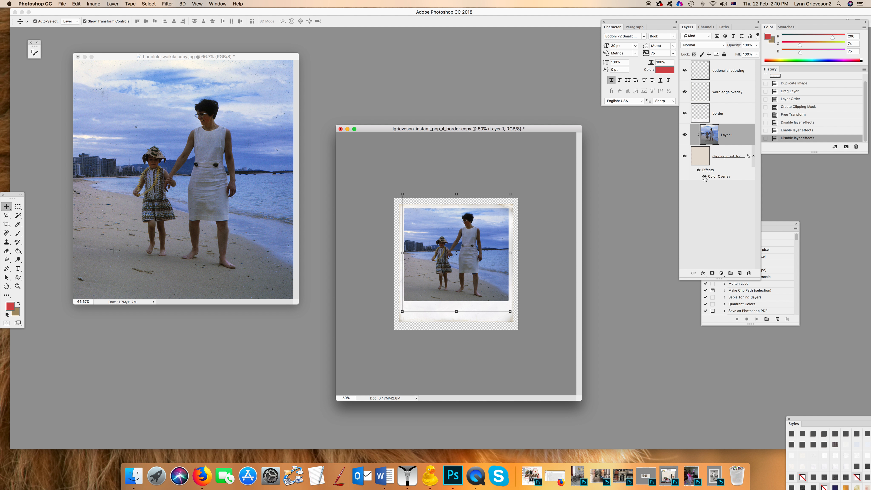
{"action": "left_click", "coordinate": [705, 178]}
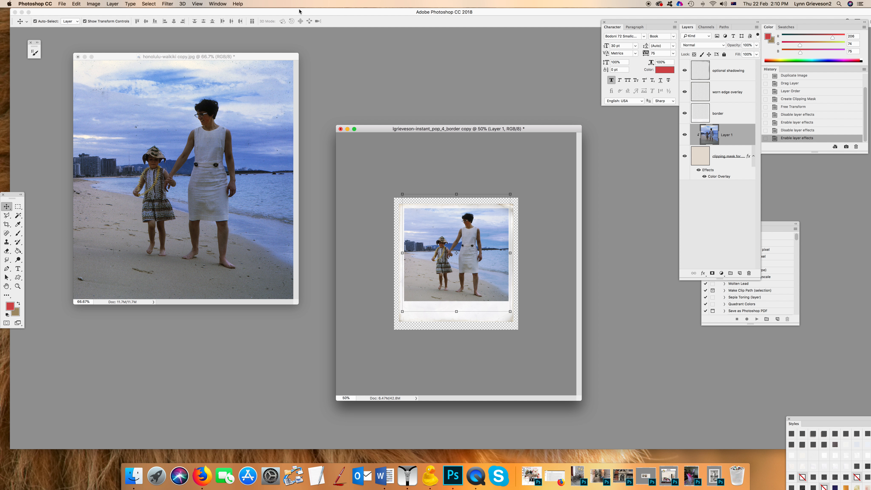
Remove the Waikiki photo layer's colour with Hue/Saturation by setting saturation to -100.
{"action": "left_click", "coordinate": [94, 5]}
{"action": "mouse_move", "coordinate": [105, 22]}
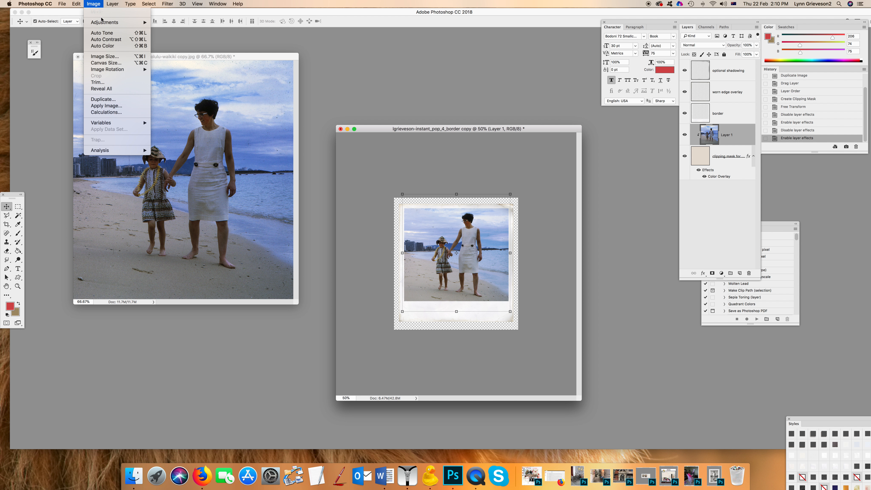
{"action": "key", "text": "Escape"}
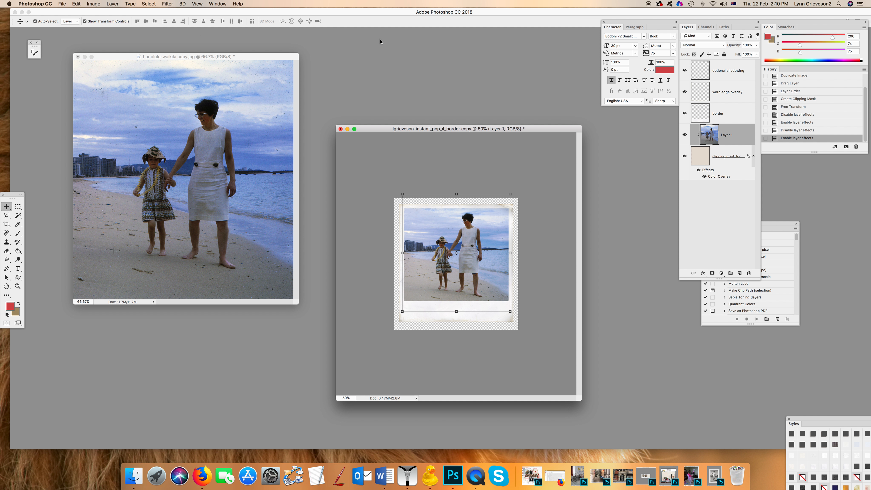
{"action": "key", "text": "super+u"}
{"action": "left_click_drag", "start_coordinate": [634, 315], "coordinate": [590, 316]}
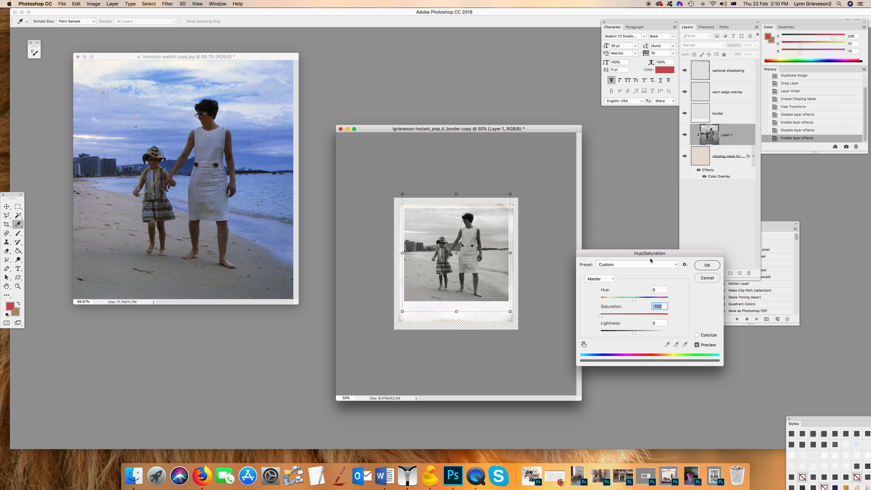
{"action": "left_click", "coordinate": [707, 266]}
Apply Brightness/Contrast to the Waikiki photo layer with contrast 12.
{"action": "left_click", "coordinate": [93, 4]}
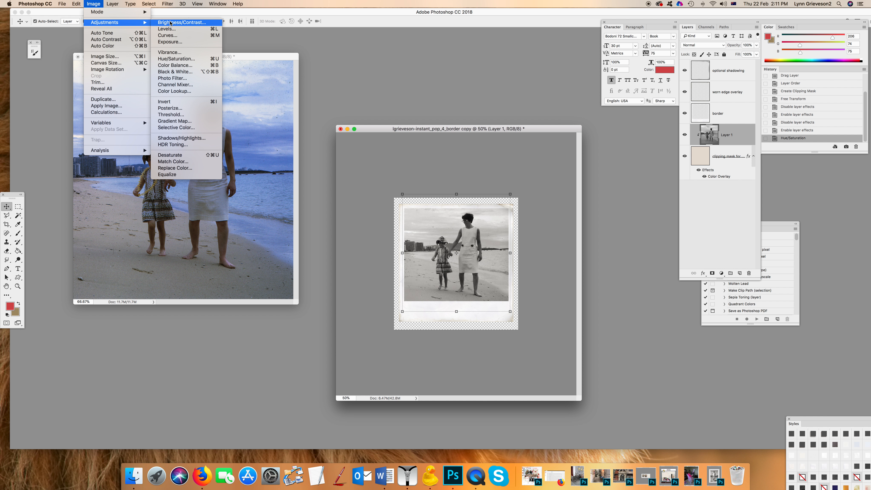
{"action": "left_click", "coordinate": [180, 23]}
{"action": "left_click_drag", "start_coordinate": [579, 253], "coordinate": [580, 254]}
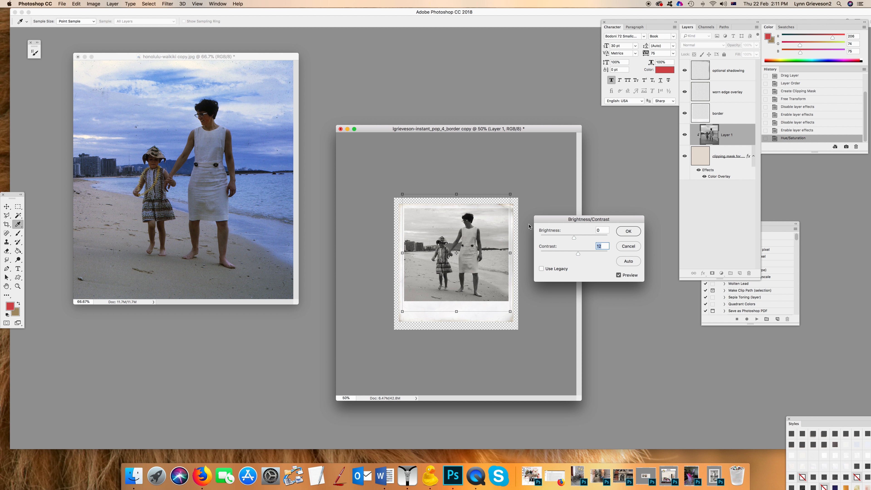
{"action": "left_click", "coordinate": [628, 231]}
Lighten the woman's white dress and the child's clothing with the Dodge tool at 12% midtones exposure.
{"action": "key", "text": "v"}
{"action": "left_click", "coordinate": [19, 260]}
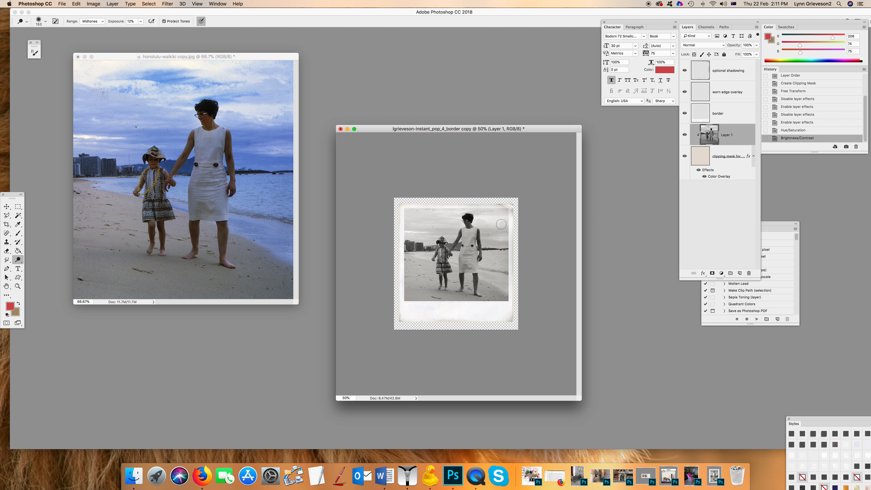
{"action": "left_click", "coordinate": [469, 229]}
{"action": "left_click", "coordinate": [469, 240]}
{"action": "left_click", "coordinate": [468, 252]}
{"action": "left_click", "coordinate": [443, 242]}
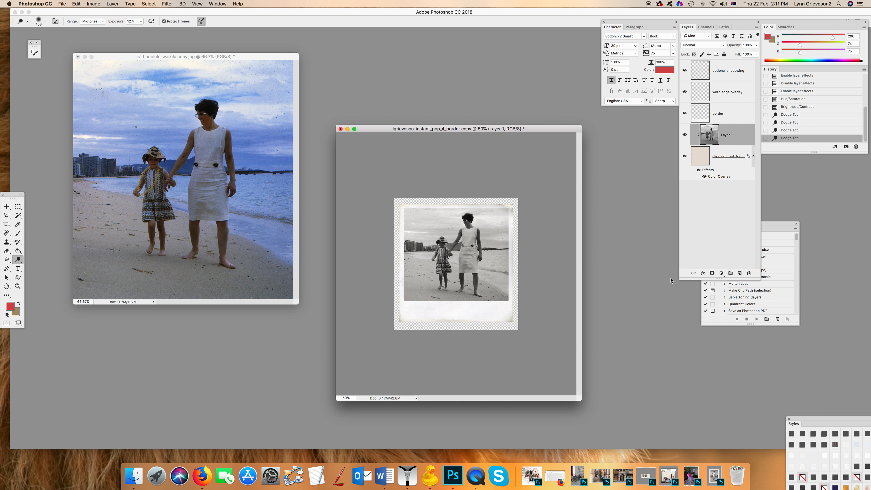
Close honolulu-waikiki copy.jpg without saving and minimize the instant_pop_4_border copy document.
{"action": "left_click", "coordinate": [78, 57]}
{"action": "left_click", "coordinate": [412, 152]}
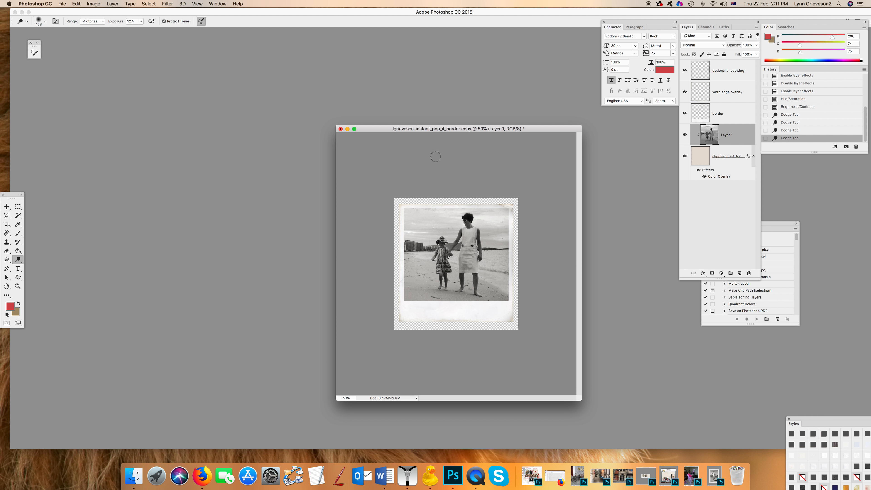
{"action": "left_click", "coordinate": [347, 129]}
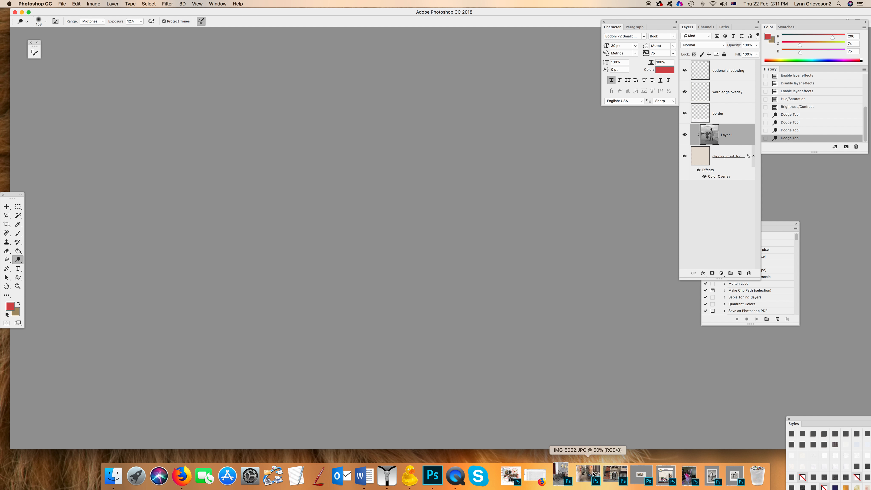
Restore the instant_pop_5 copy, IMG_5175.JPG and IMG_5052.JPG documents and spread their windows apart.
{"action": "left_click", "coordinate": [637, 474]}
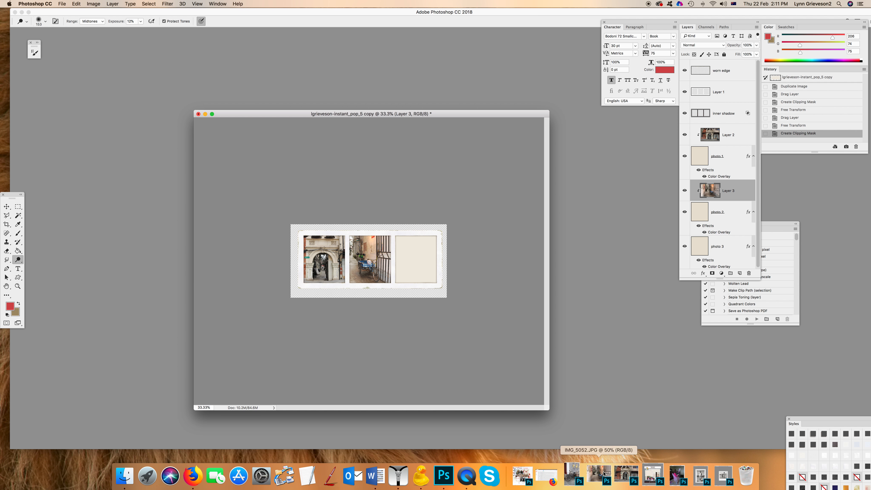
{"action": "left_click", "coordinate": [591, 473]}
{"action": "left_click", "coordinate": [590, 473]}
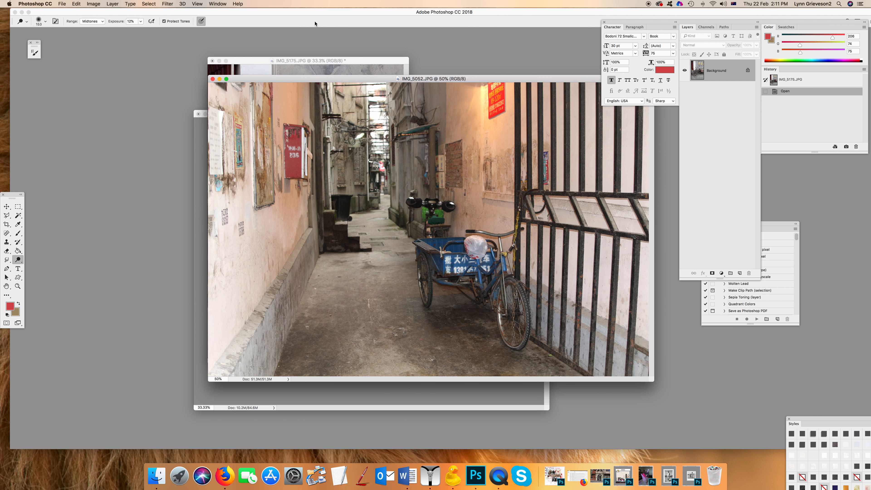
{"action": "left_click_drag", "start_coordinate": [333, 58], "coordinate": [117, 35]}
{"action": "left_click_drag", "start_coordinate": [343, 78], "coordinate": [155, 194]}
{"action": "left_click_drag", "start_coordinate": [460, 110], "coordinate": [517, 44]}
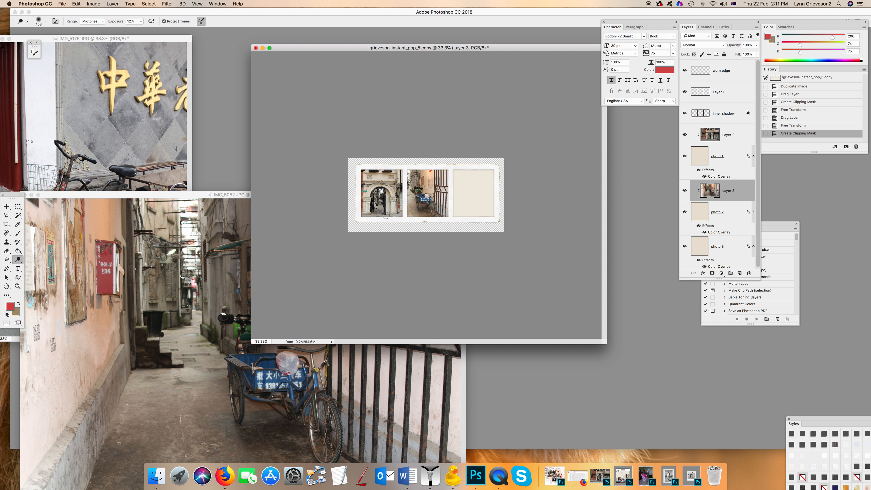
Bring up IMG_5300.JPG briefly, and minimize both it and IMG_5052.JPG beside the three-photo border document.
{"action": "left_click", "coordinate": [600, 475]}
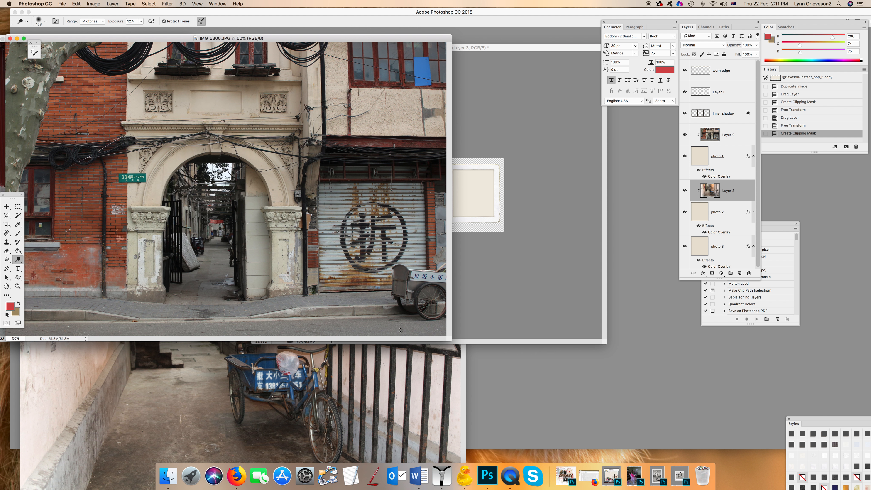
{"action": "left_click_drag", "start_coordinate": [503, 47], "coordinate": [510, 48]}
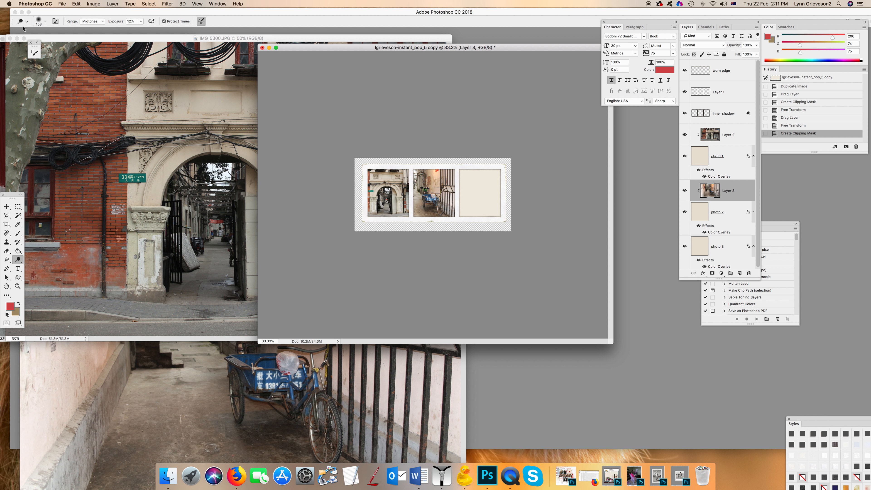
{"action": "left_click", "coordinate": [17, 38]}
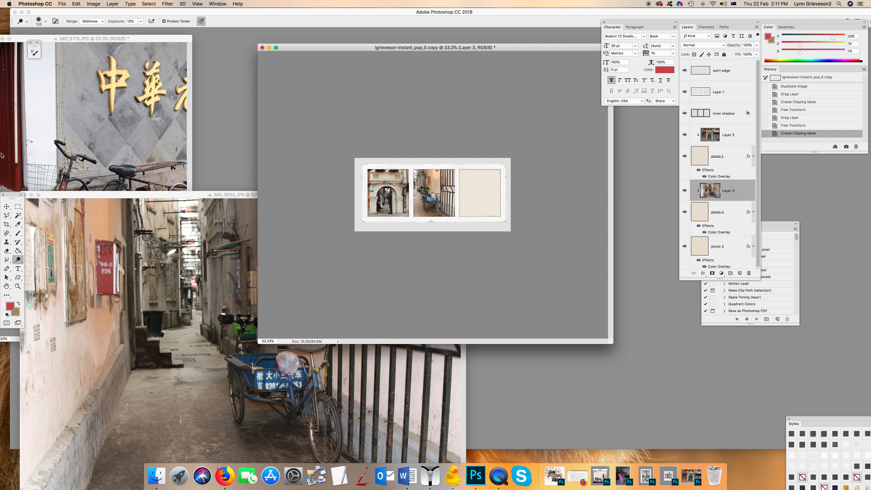
{"action": "left_click_drag", "start_coordinate": [71, 196], "coordinate": [114, 195]}
{"action": "left_click", "coordinate": [74, 194]}
View the three-photo border at 100% and compare its first two photos with and without Color Overlay, leaving both effects on.
{"action": "left_click", "coordinate": [18, 286]}
{"action": "left_click", "coordinate": [415, 210]}
{"action": "left_click", "coordinate": [415, 210]}
{"action": "left_click", "coordinate": [416, 210]}
{"action": "left_click_drag", "start_coordinate": [381, 50], "coordinate": [281, 88]}
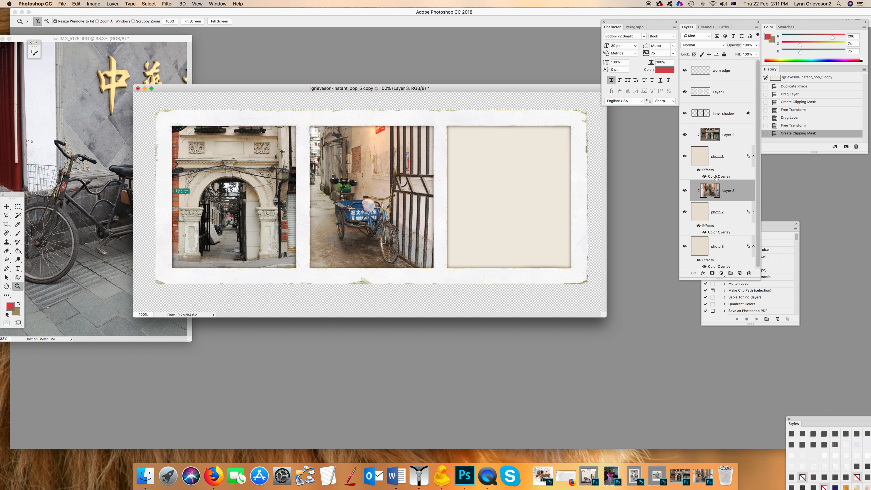
{"action": "left_click", "coordinate": [704, 177]}
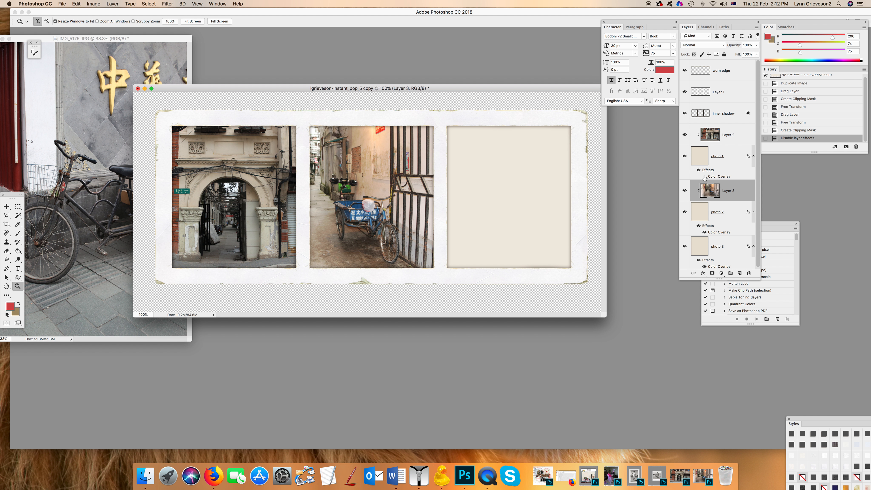
{"action": "left_click", "coordinate": [704, 177]}
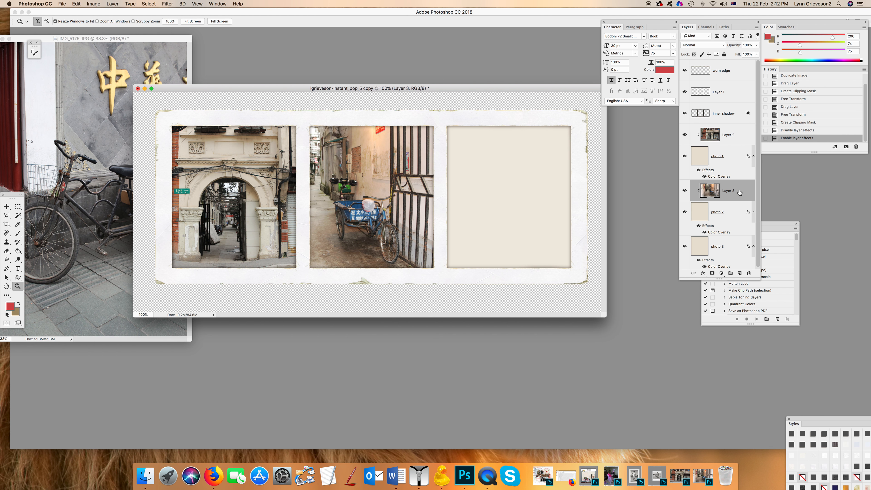
{"action": "left_click", "coordinate": [705, 232]}
{"action": "left_click", "coordinate": [704, 233]}
Copy the IMG_5175.JPG bicycle photo into the three-photo border document, directly above the photo 3 layer.
{"action": "left_click", "coordinate": [7, 206]}
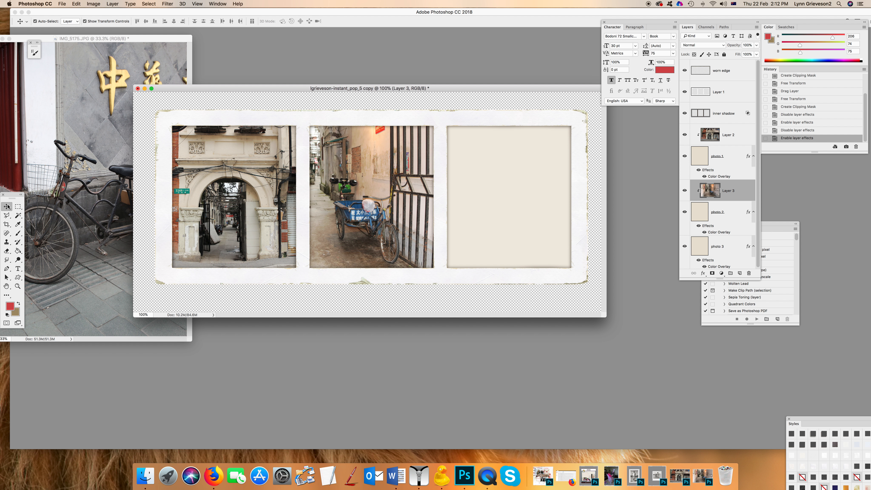
{"action": "left_click", "coordinate": [112, 97]}
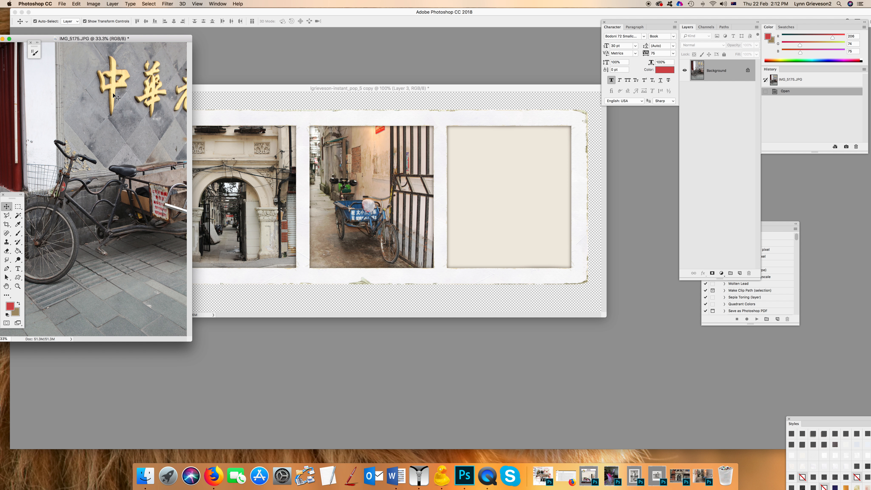
{"action": "left_click", "coordinate": [483, 162]}
{"action": "left_click", "coordinate": [513, 198]}
{"action": "left_click", "coordinate": [94, 149]}
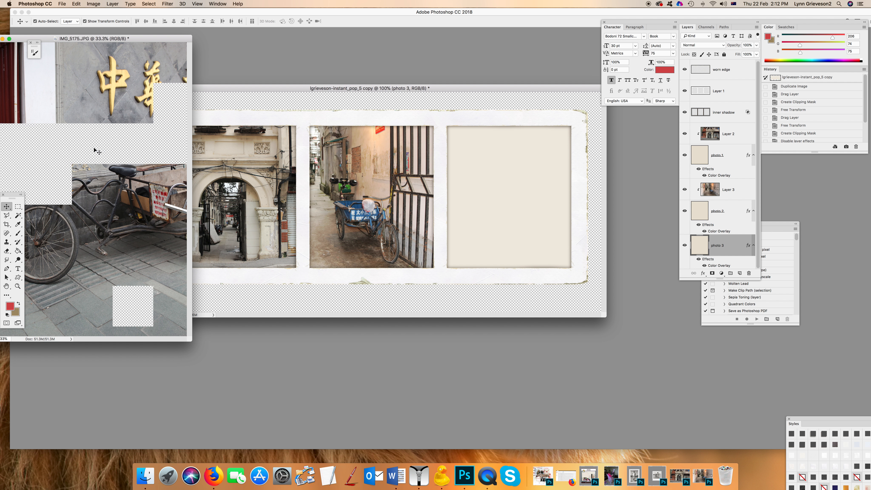
{"action": "left_click_drag", "start_coordinate": [504, 193], "coordinate": [504, 193]}
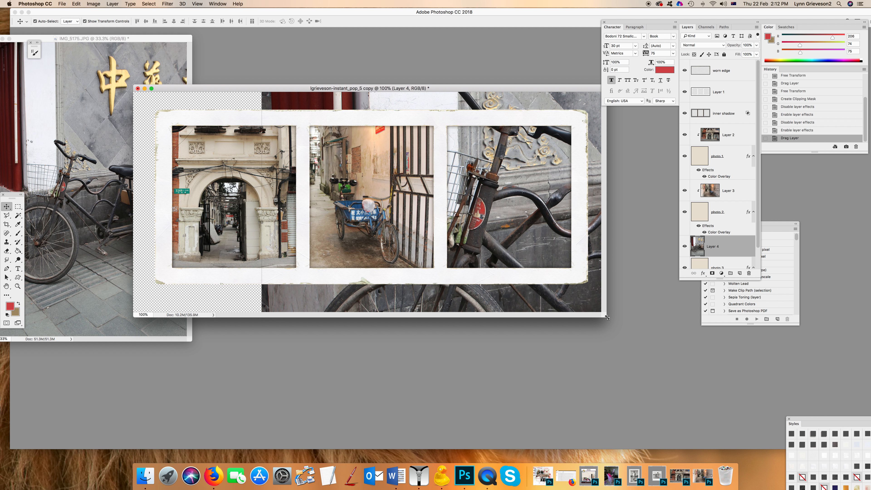
Scale the bicycle photo down proportionally until it just covers the third frame, and commit the transformation.
{"action": "left_click_drag", "start_coordinate": [607, 317], "coordinate": [719, 448]}
{"action": "left_click_drag", "start_coordinate": [169, 89], "coordinate": [74, 12]}
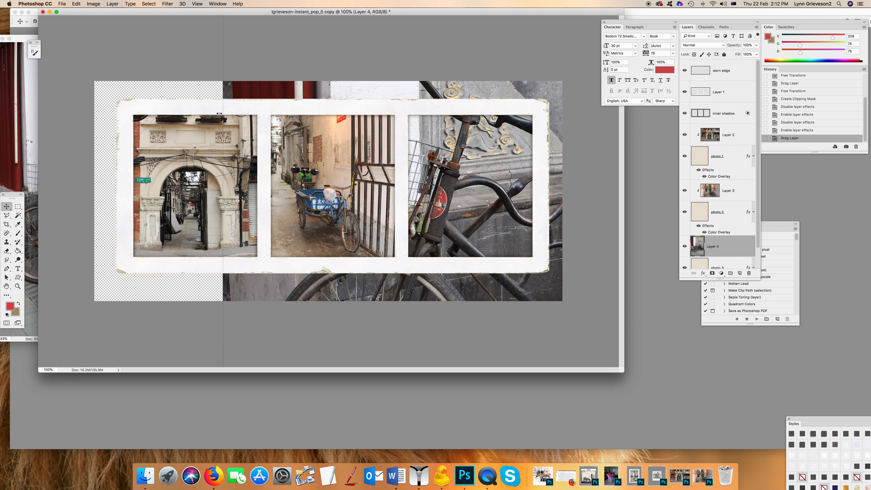
{"action": "left_click_drag", "start_coordinate": [629, 373], "coordinate": [737, 463]}
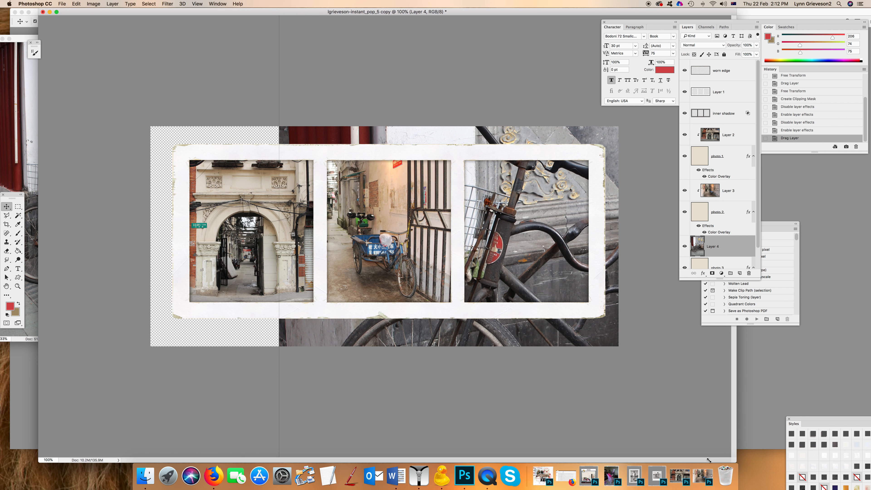
{"action": "left_click", "coordinate": [17, 286]}
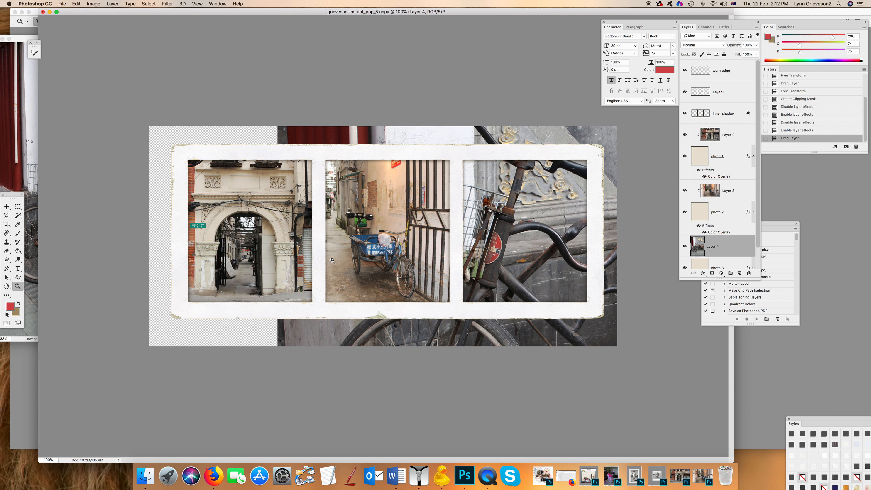
{"action": "left_click", "coordinate": [347, 254], "text": "alt"}
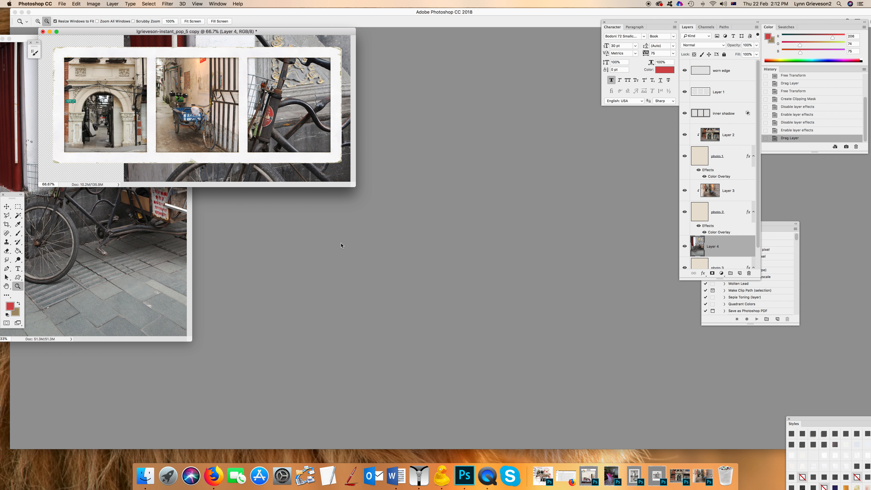
{"action": "left_click", "coordinate": [234, 122], "text": "alt"}
{"action": "left_click", "coordinate": [207, 98], "text": "alt"}
{"action": "left_click_drag", "start_coordinate": [202, 113], "coordinate": [625, 401]}
{"action": "left_click", "coordinate": [7, 206]}
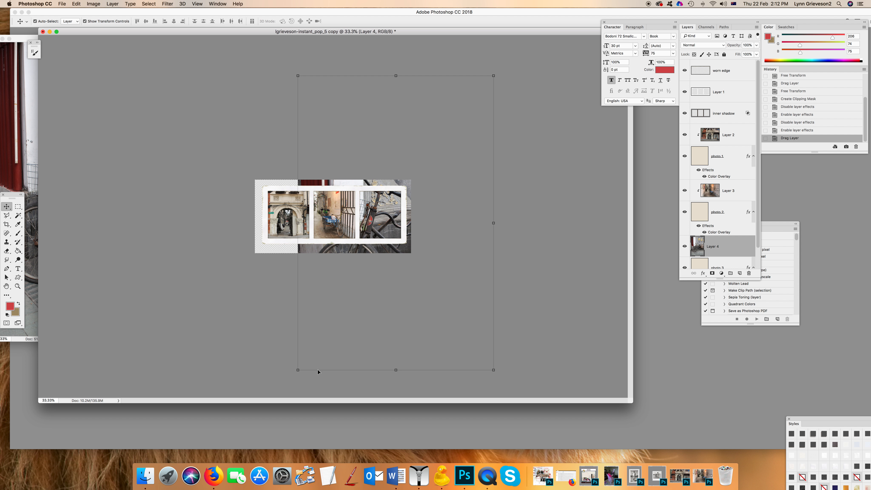
{"action": "left_click_drag", "start_coordinate": [298, 370], "coordinate": [356, 282]}
{"action": "left_click_drag", "start_coordinate": [493, 75], "coordinate": [421, 186]}
{"action": "left_click_drag", "start_coordinate": [404, 251], "coordinate": [403, 223]}
{"action": "left_click_drag", "start_coordinate": [421, 253], "coordinate": [412, 243]}
{"action": "left_click_drag", "start_coordinate": [412, 156], "coordinate": [403, 162]}
{"action": "left_click", "coordinate": [327, 20]}
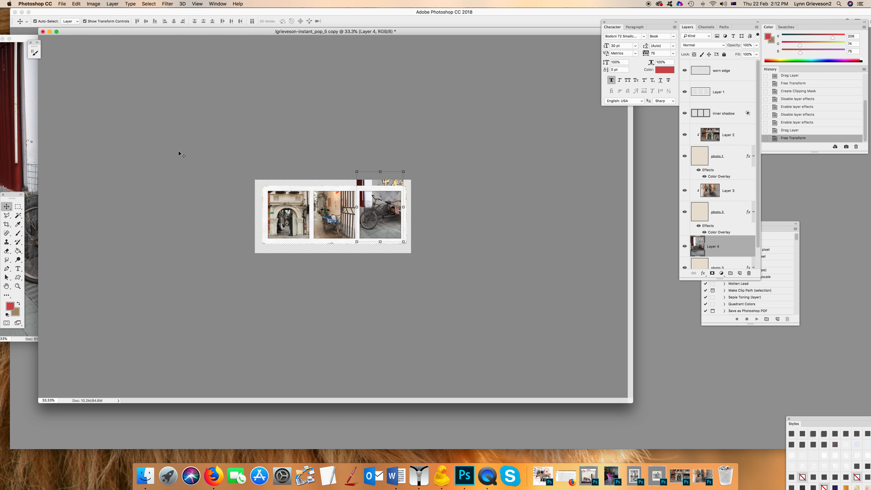
Clip the bicycle photo to the photo 3 layer with a clipping mask and view the border at 100%.
{"action": "left_click", "coordinate": [18, 286]}
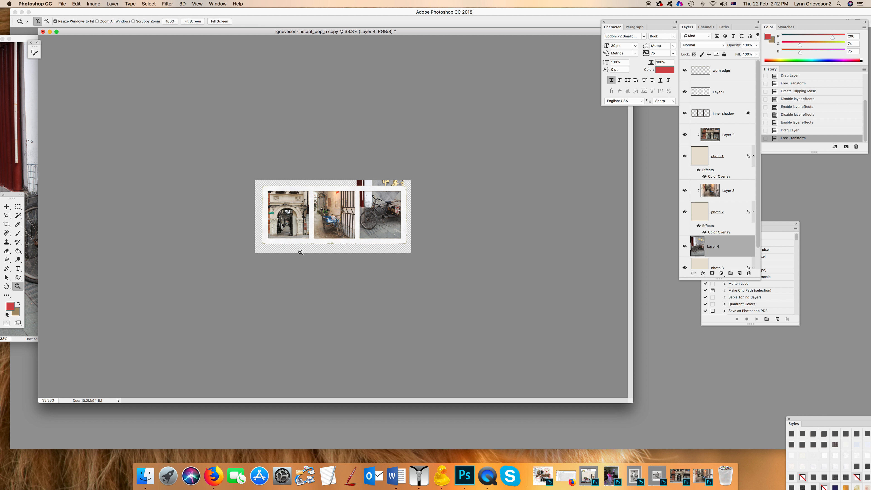
{"action": "left_click", "coordinate": [349, 230]}
{"action": "left_click", "coordinate": [222, 105]}
{"action": "left_click", "coordinate": [251, 107]}
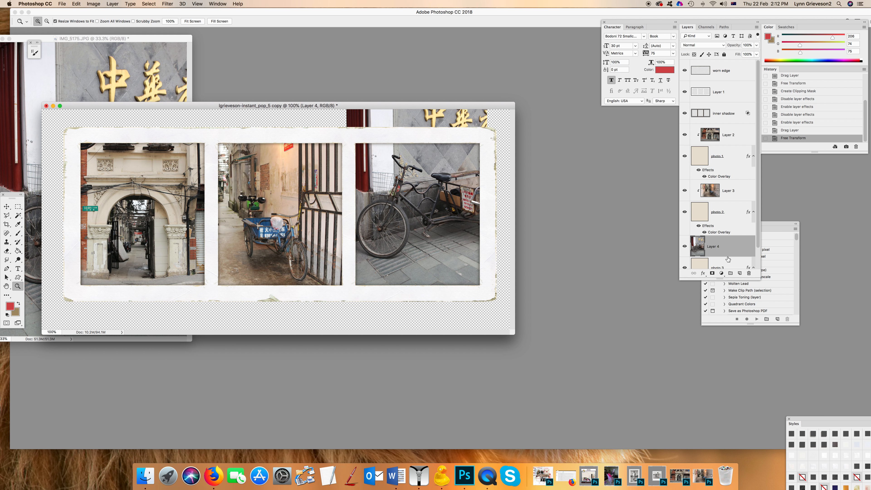
{"action": "key", "text": "alt"}
{"action": "key", "text": "alt"}
{"action": "left_click", "coordinate": [733, 254], "text": "alt"}
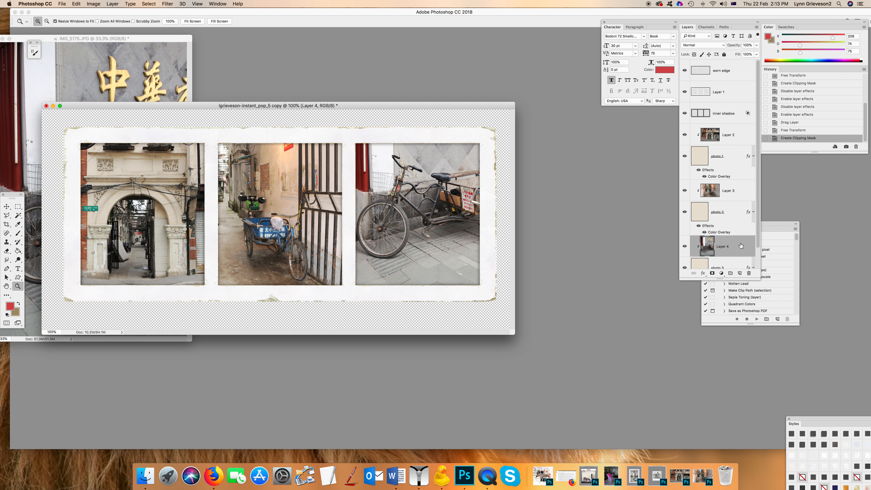
Compare the bicycle photo with and without the photo 3 layer's Color Overlay, leaving the effect on.
{"action": "scroll", "coordinate": [740, 245], "scroll_direction": "down", "scroll_amount": 2}
{"action": "left_click", "coordinate": [704, 266]}
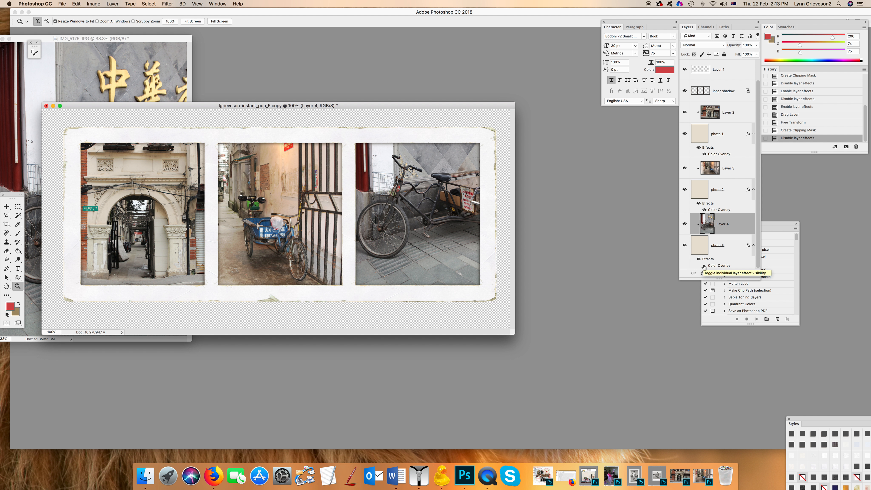
{"action": "left_click", "coordinate": [704, 266]}
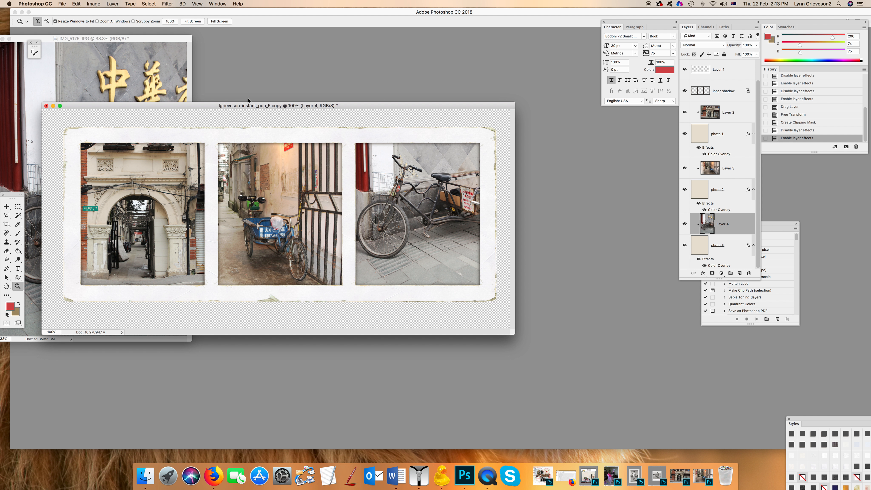
Raise the bicycle photo's contrast to about 30 with Brightness/Contrast.
{"action": "left_click", "coordinate": [93, 4]}
{"action": "mouse_move", "coordinate": [105, 24]}
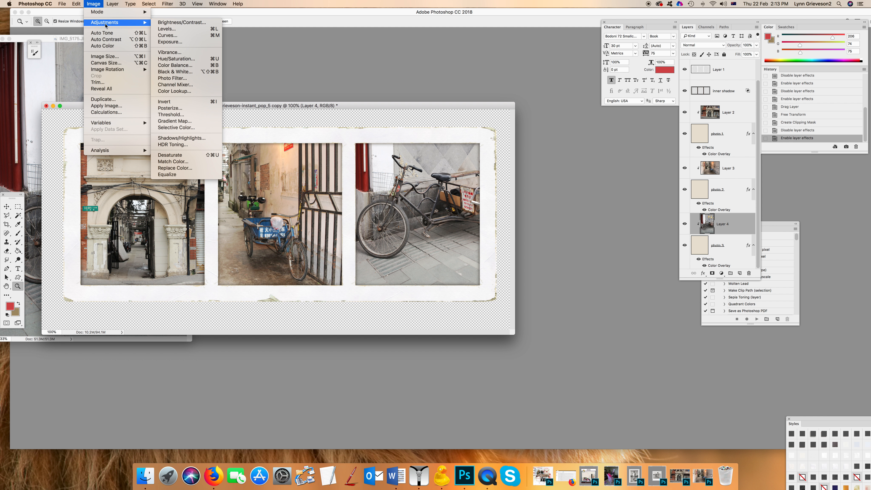
{"action": "left_click", "coordinate": [182, 22]}
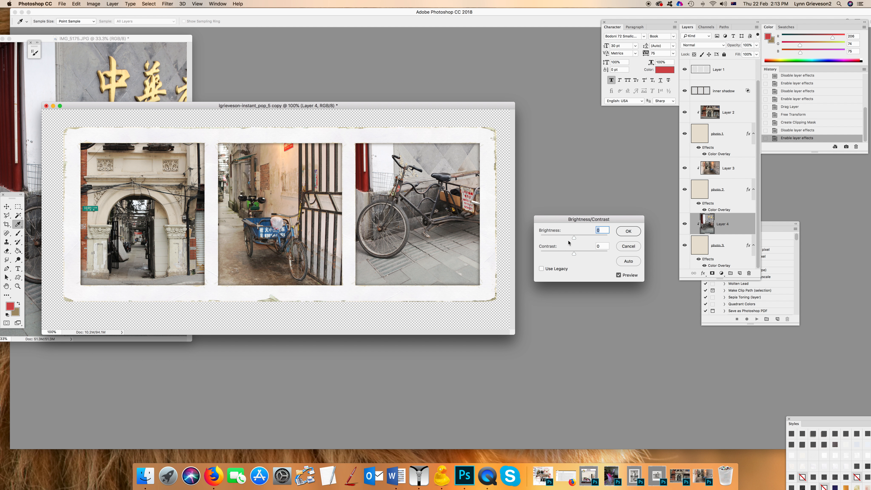
{"action": "left_click_drag", "start_coordinate": [579, 253], "coordinate": [585, 253]}
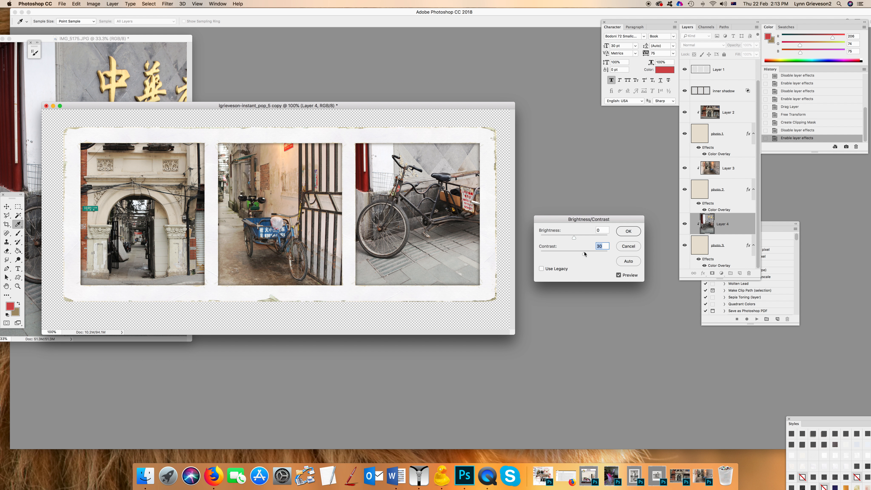
{"action": "left_click", "coordinate": [627, 231]}
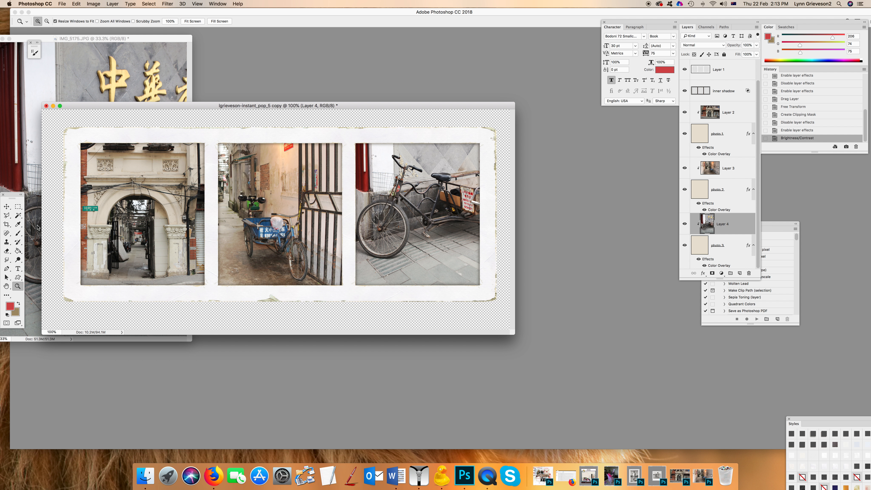
Close IMG_5175.JPG and swap the three-photo border document for the Untitled-1 scrapbook page, giving the page a larger window.
{"action": "left_click_drag", "start_coordinate": [156, 37], "coordinate": [351, 61]}
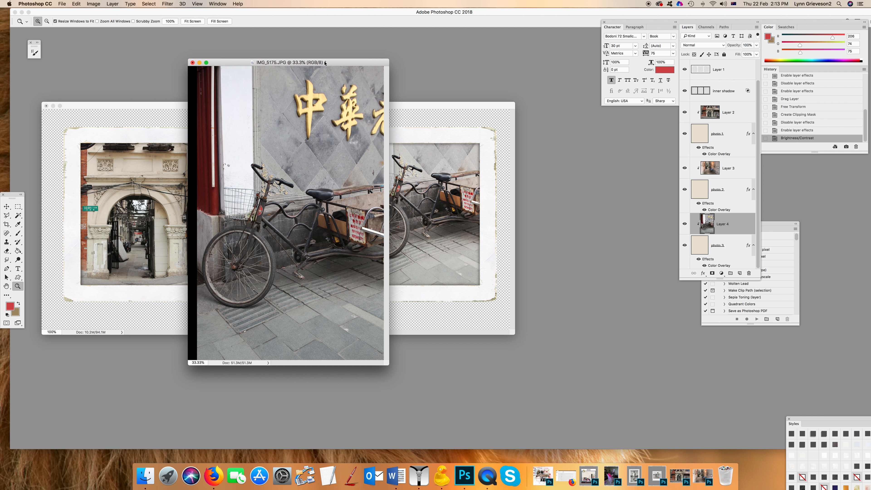
{"action": "left_click", "coordinate": [191, 63]}
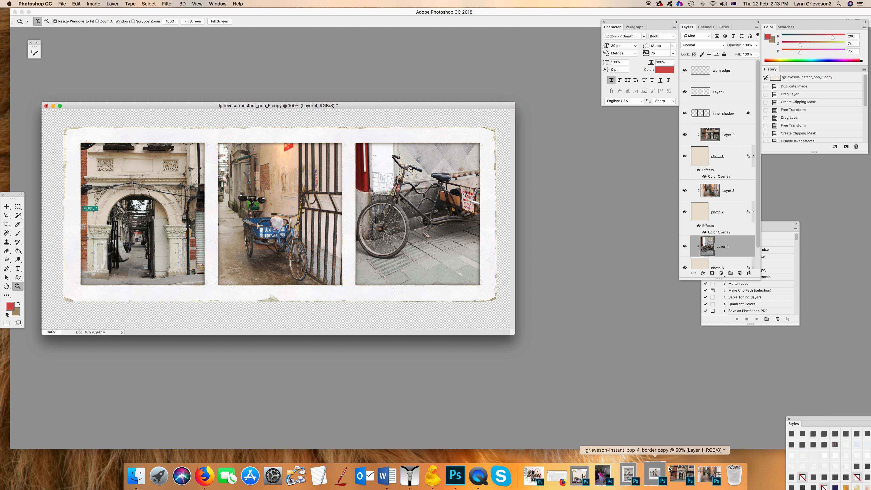
{"action": "left_click", "coordinate": [542, 470]}
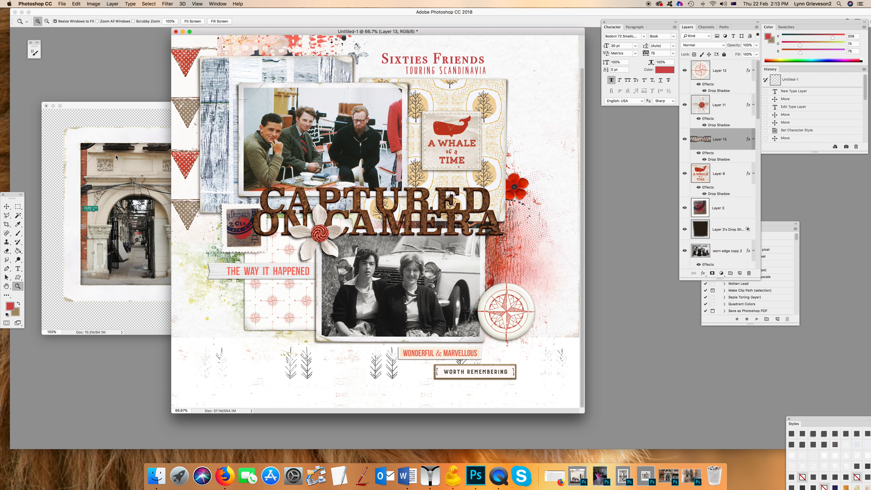
{"action": "left_click", "coordinate": [53, 106]}
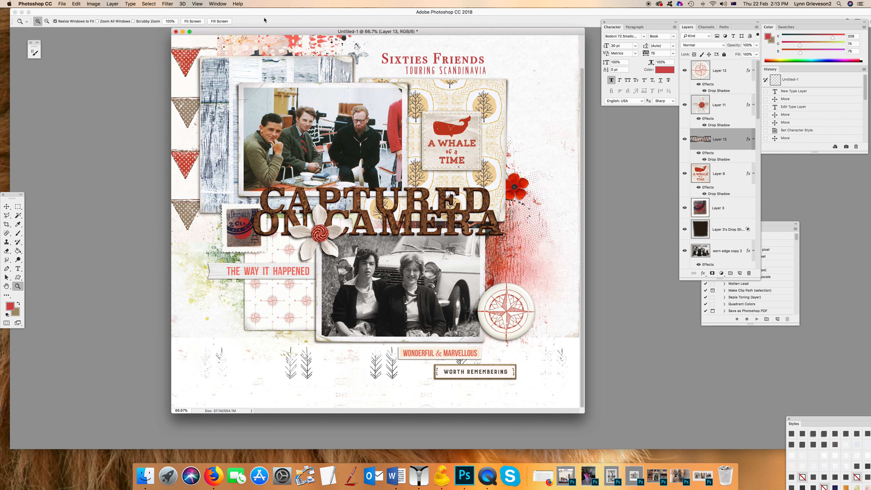
{"action": "left_click_drag", "start_coordinate": [274, 33], "coordinate": [226, 76]}
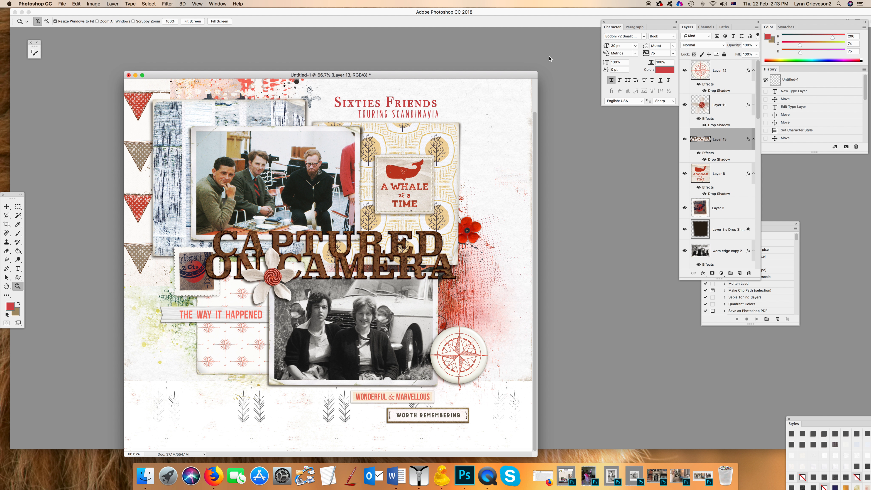
{"action": "left_click_drag", "start_coordinate": [535, 71], "coordinate": [551, 16]}
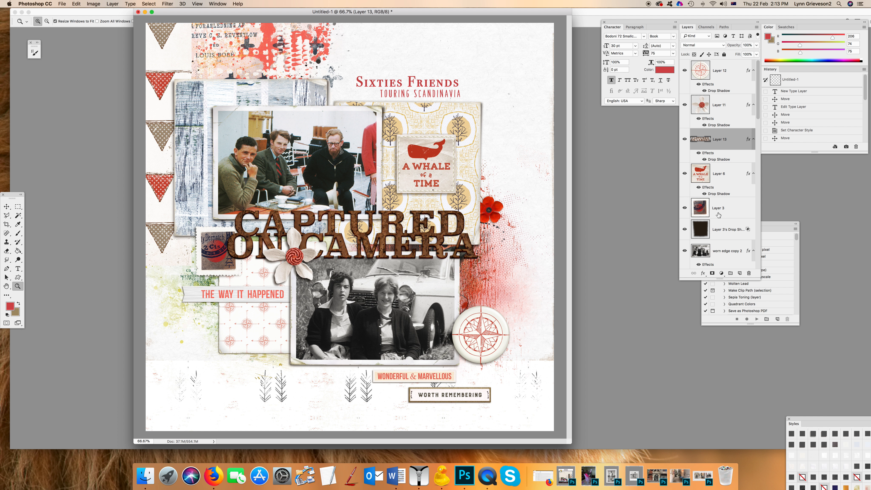
Separate the drop shadow of the black-and-white photo (worn edge copy 2) onto its own layer.
{"action": "scroll", "coordinate": [718, 215], "scroll_direction": "down", "scroll_amount": 3}
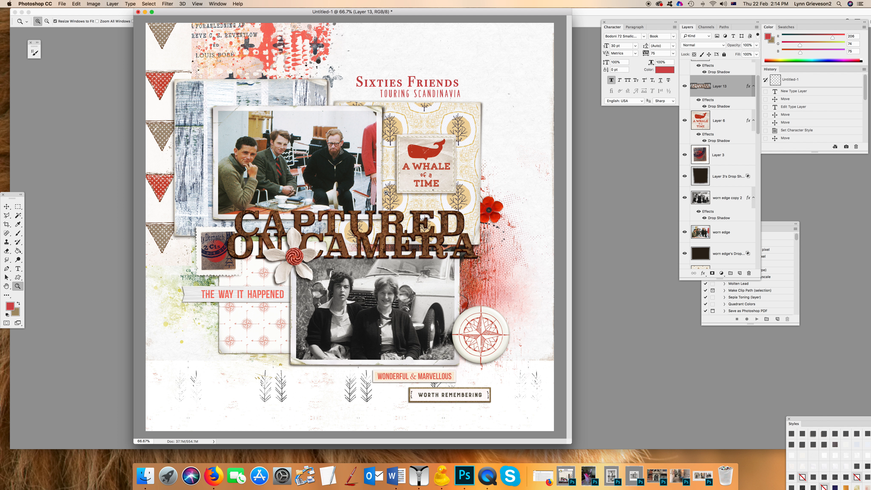
{"action": "left_click", "coordinate": [7, 206]}
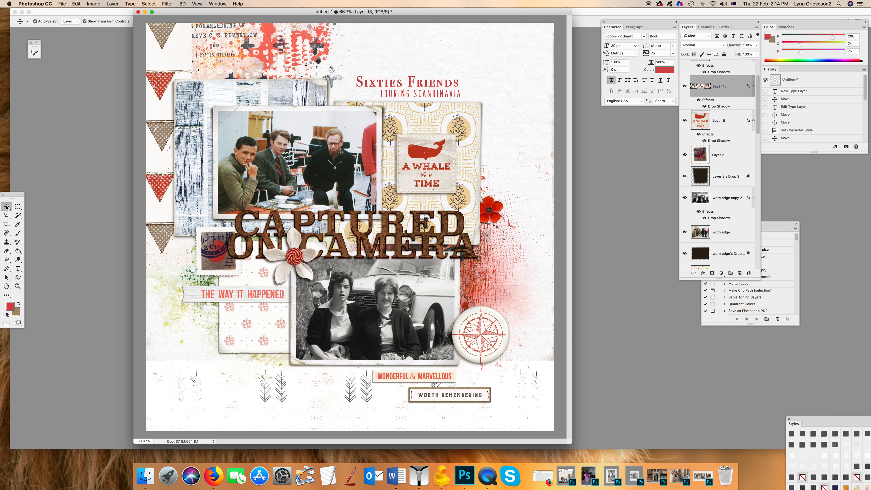
{"action": "left_click", "coordinate": [297, 301]}
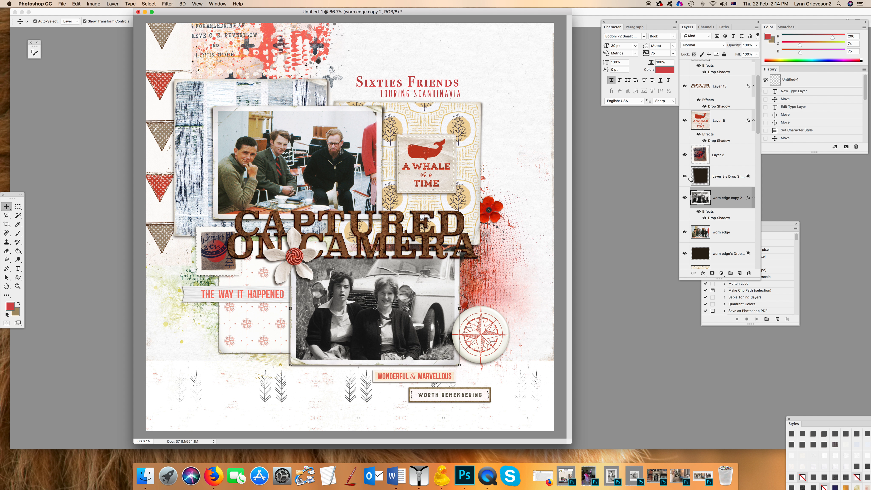
{"action": "scroll", "coordinate": [713, 191], "scroll_direction": "down", "scroll_amount": 1}
{"action": "scroll", "coordinate": [715, 190], "scroll_direction": "down", "scroll_amount": 1}
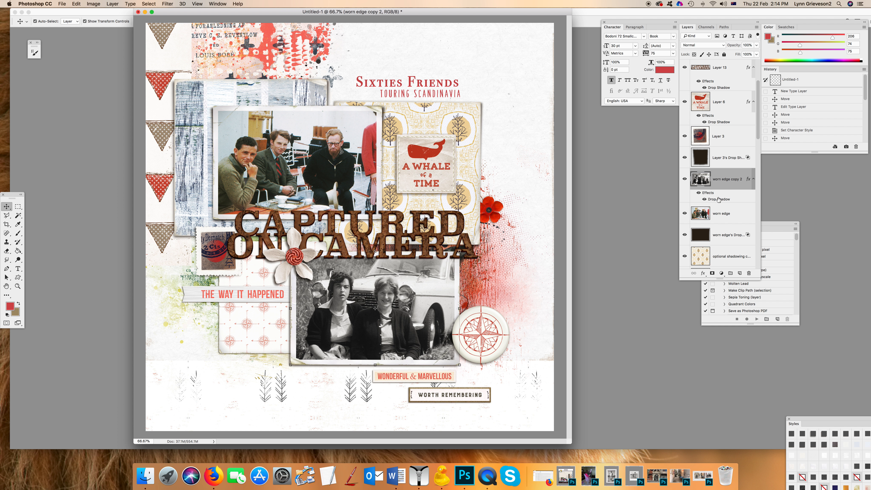
{"action": "left_click", "coordinate": [112, 4]}
{"action": "mouse_move", "coordinate": [168, 72]}
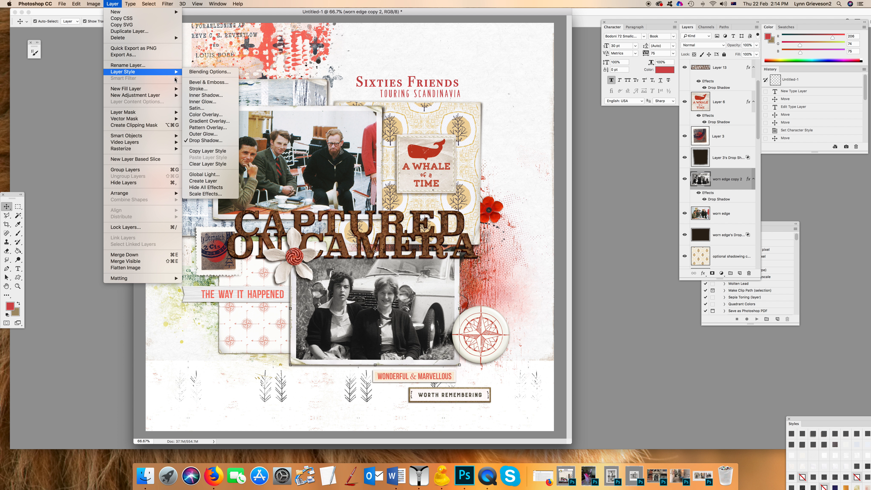
{"action": "left_click", "coordinate": [204, 182]}
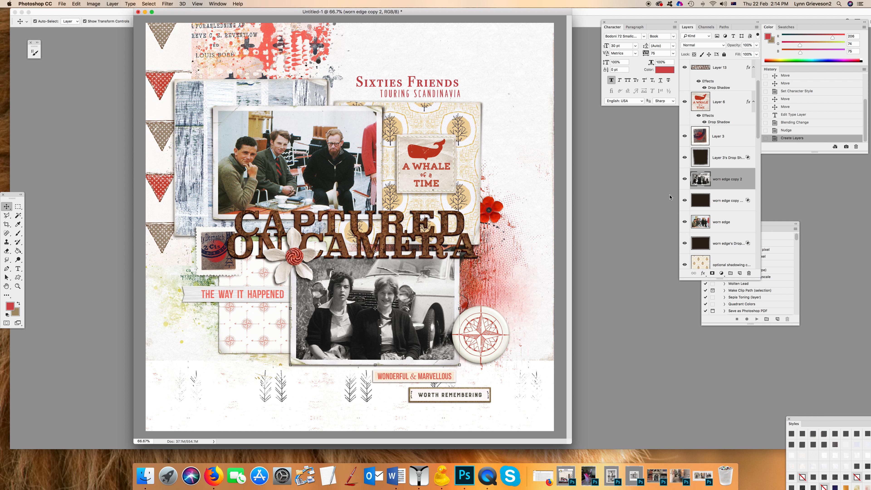
Compare the page with and without the black-and-white photo's separated drop shadow, leaving the shadow visible.
{"action": "left_click", "coordinate": [706, 200]}
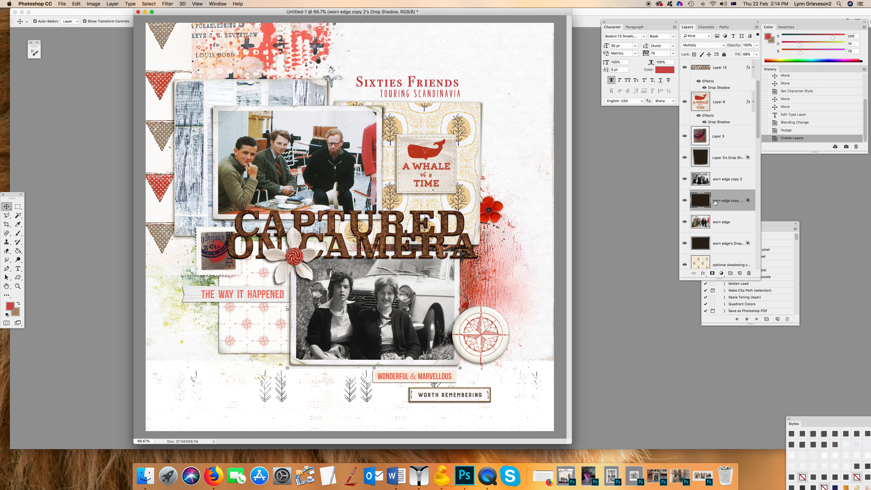
{"action": "left_click", "coordinate": [684, 202]}
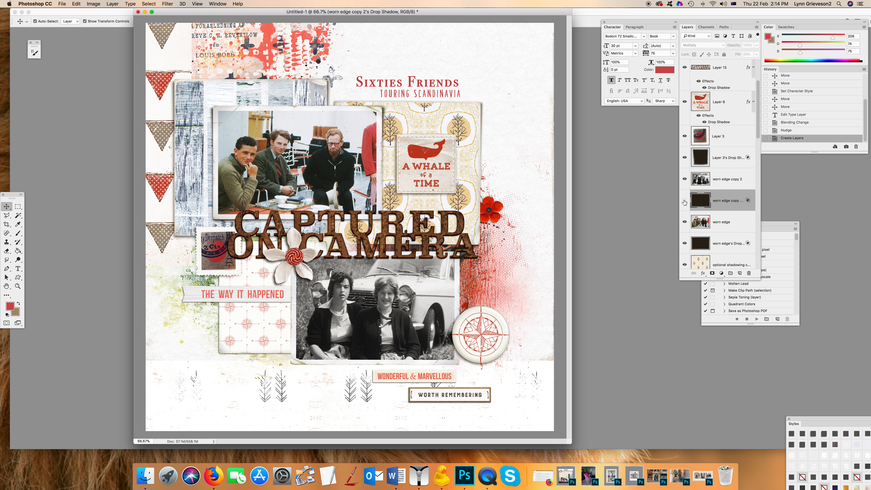
{"action": "left_click", "coordinate": [684, 202]}
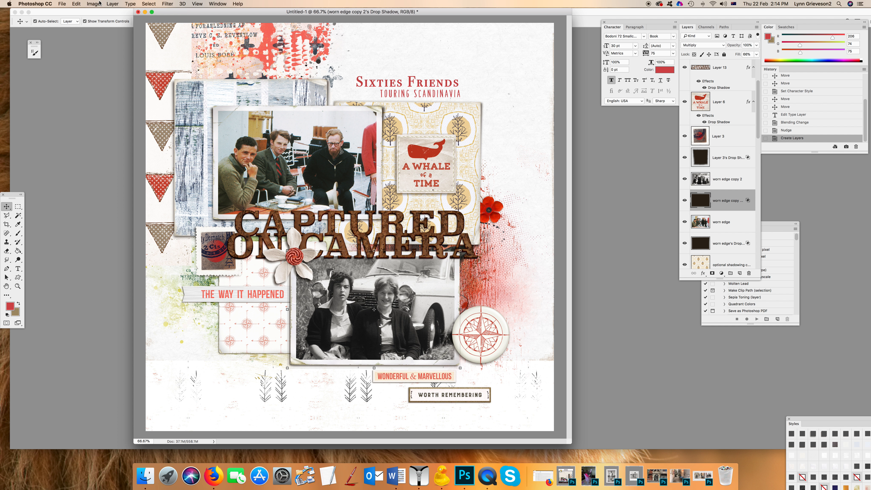
Soften the black-and-white photo's separated drop shadow with a 5.0-pixel Gaussian Blur.
{"action": "left_click", "coordinate": [92, 4]}
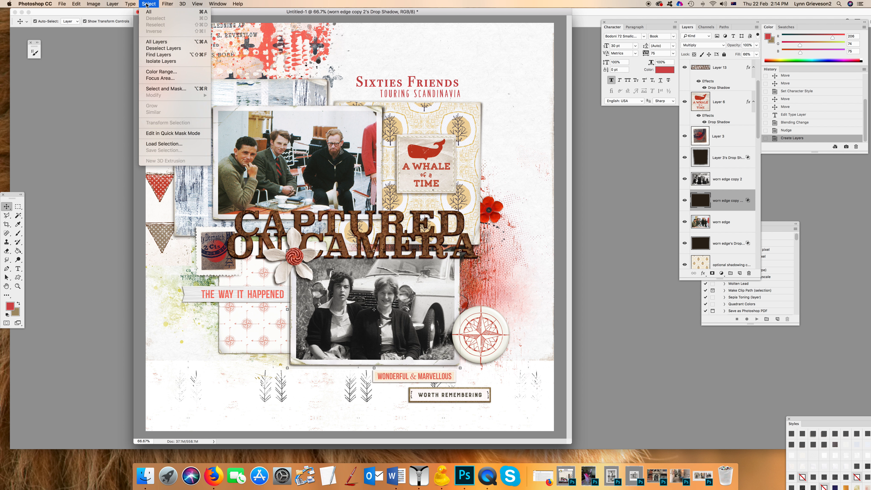
{"action": "mouse_move", "coordinate": [167, 4]}
{"action": "mouse_move", "coordinate": [174, 84]}
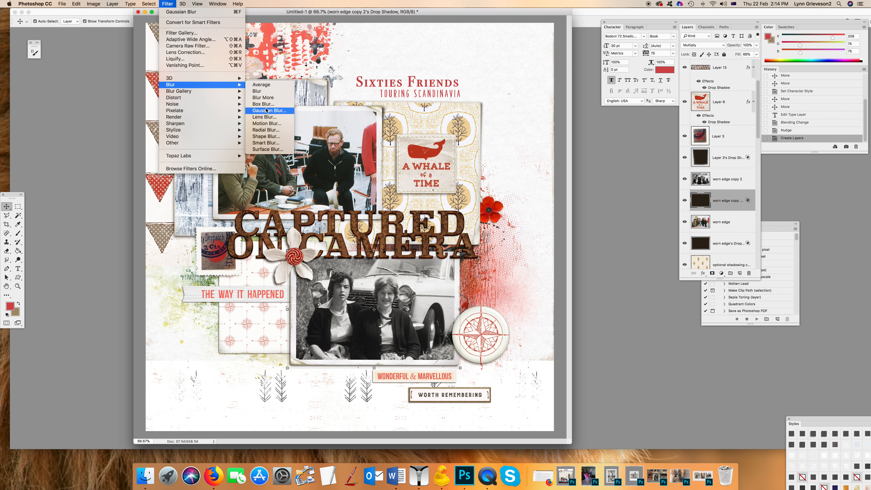
{"action": "left_click", "coordinate": [265, 111]}
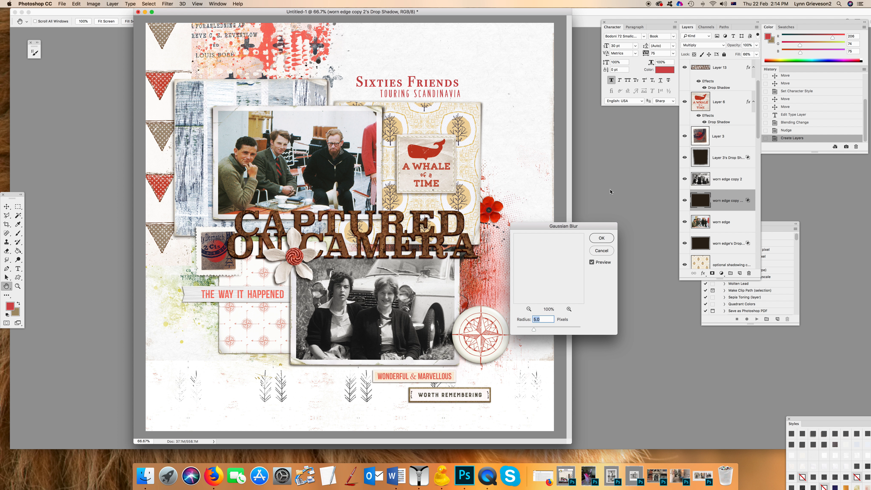
{"action": "left_click", "coordinate": [600, 238]}
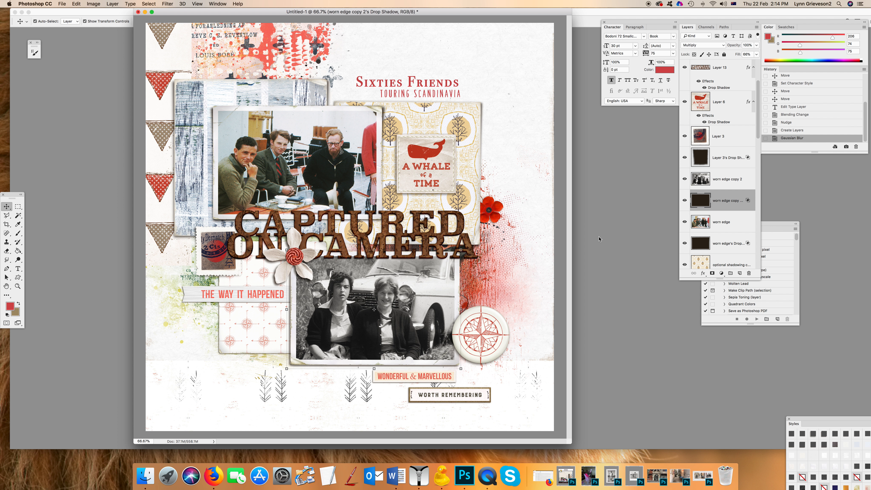
Warp the black-and-white photo's shadow, raising its bottom edge near the right corner and pulling the lower-left corner slightly down.
{"action": "left_click", "coordinate": [77, 4]}
{"action": "mouse_move", "coordinate": [100, 156]}
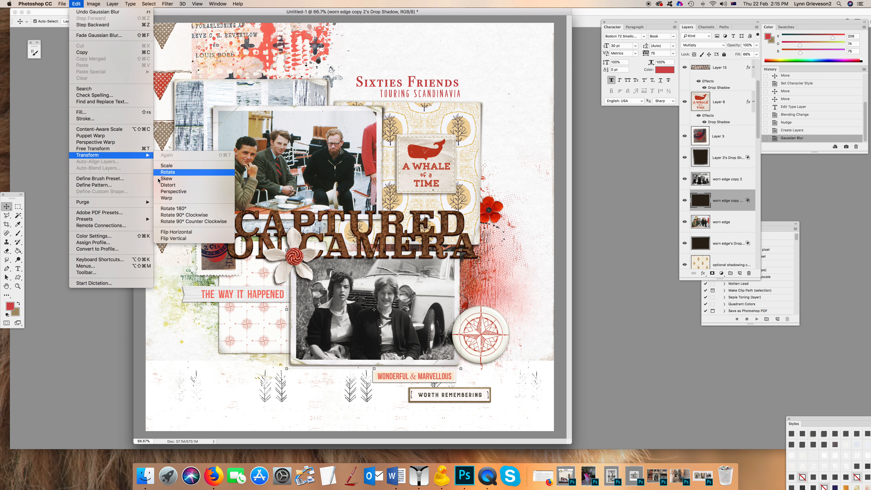
{"action": "left_click", "coordinate": [206, 198]}
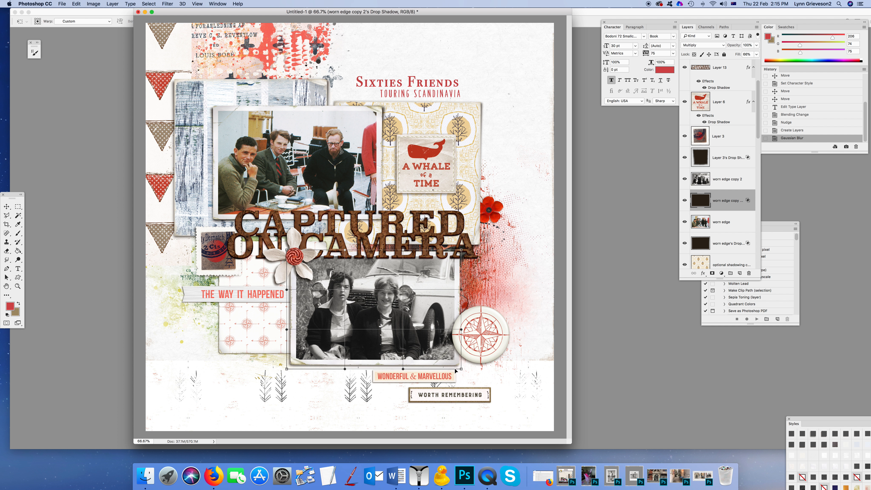
{"action": "left_click_drag", "start_coordinate": [461, 370], "coordinate": [423, 367]}
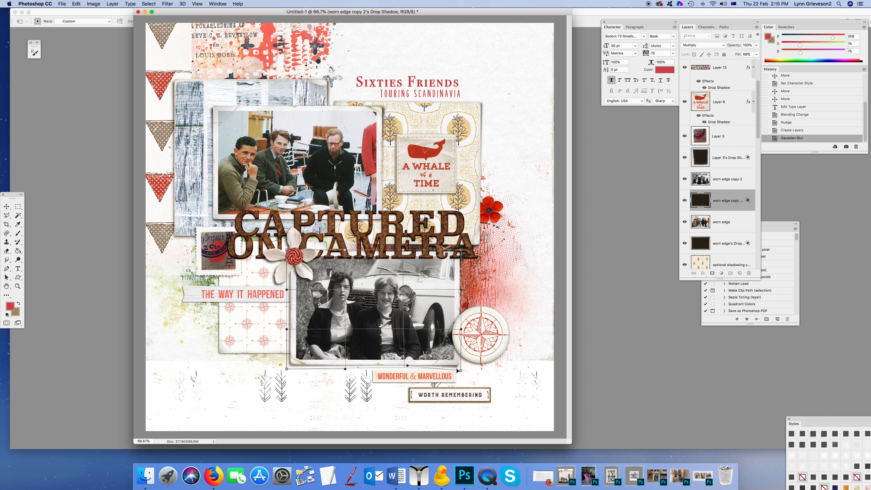
{"action": "left_click_drag", "start_coordinate": [288, 368], "coordinate": [288, 371]}
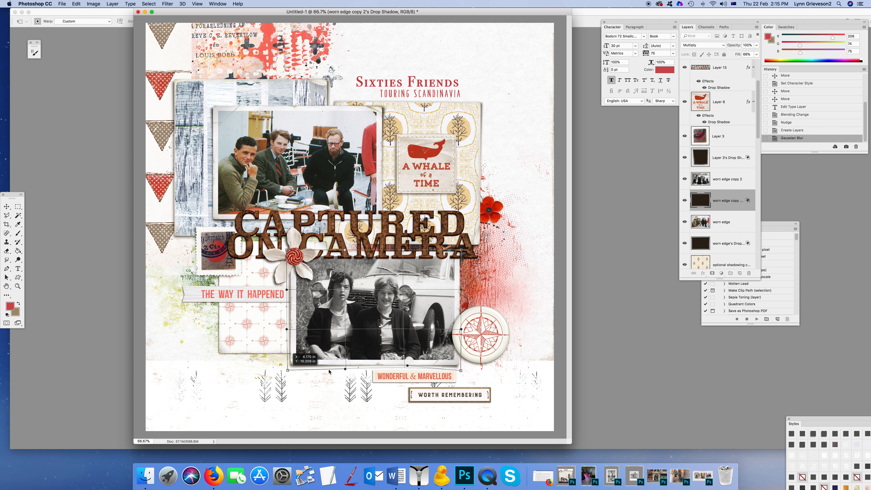
{"action": "left_click_drag", "start_coordinate": [289, 270], "coordinate": [290, 271]}
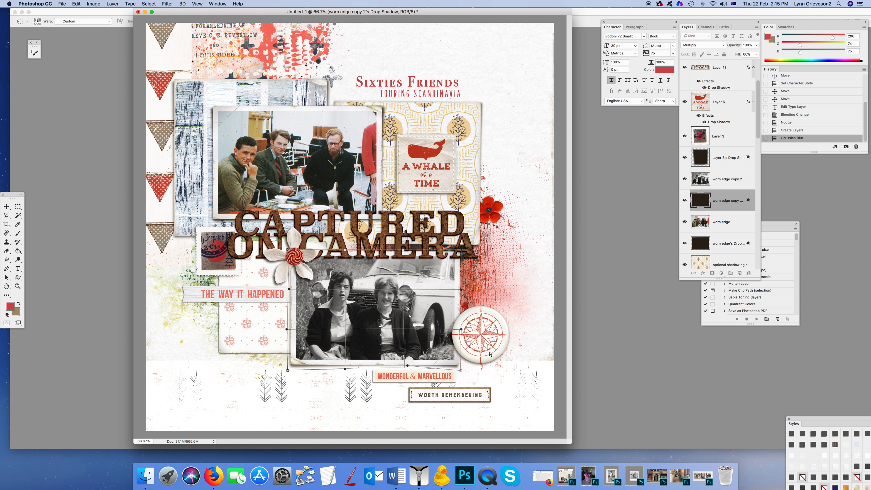
{"action": "left_click_drag", "start_coordinate": [252, 12], "coordinate": [252, 35]}
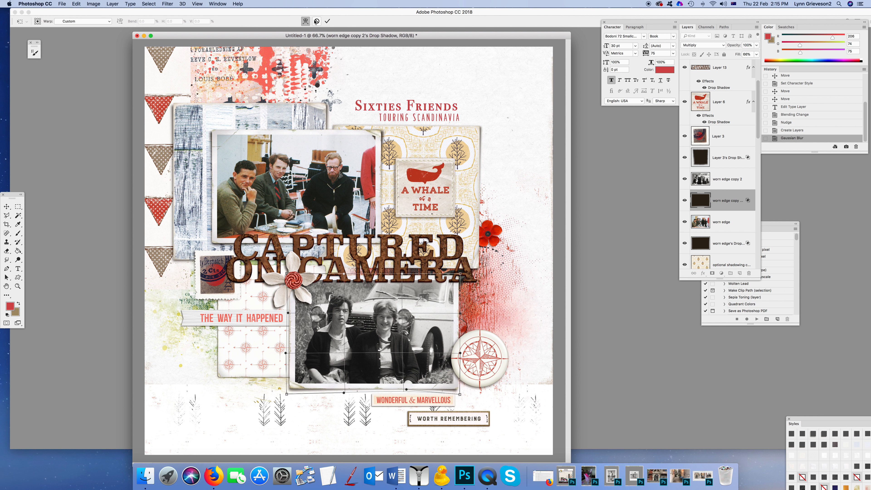
{"action": "left_click", "coordinate": [326, 21]}
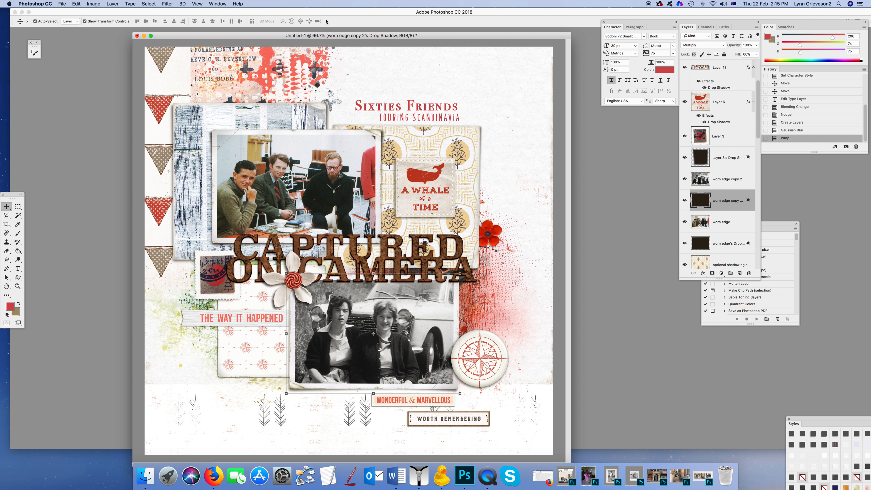
Separate the drop shadow of the red-patterned paper (worn edge copy) onto its own layer.
{"action": "left_click", "coordinate": [257, 357]}
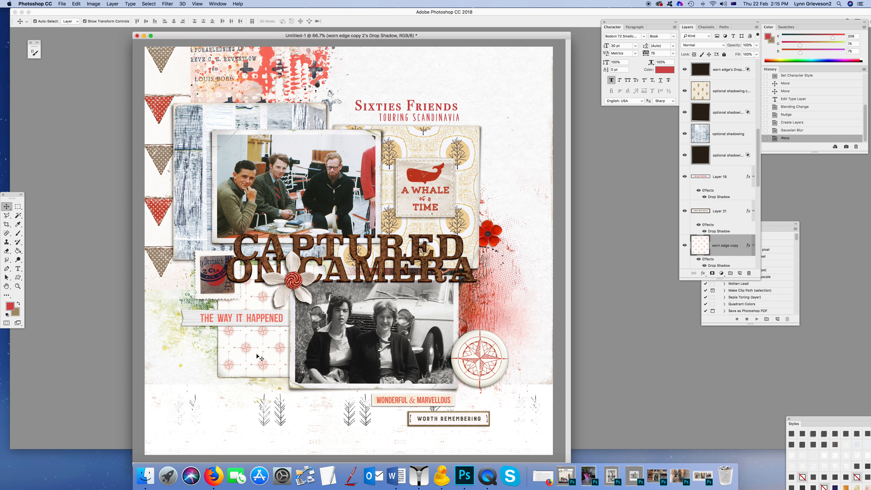
{"action": "left_click_drag", "start_coordinate": [212, 35], "coordinate": [230, 7]}
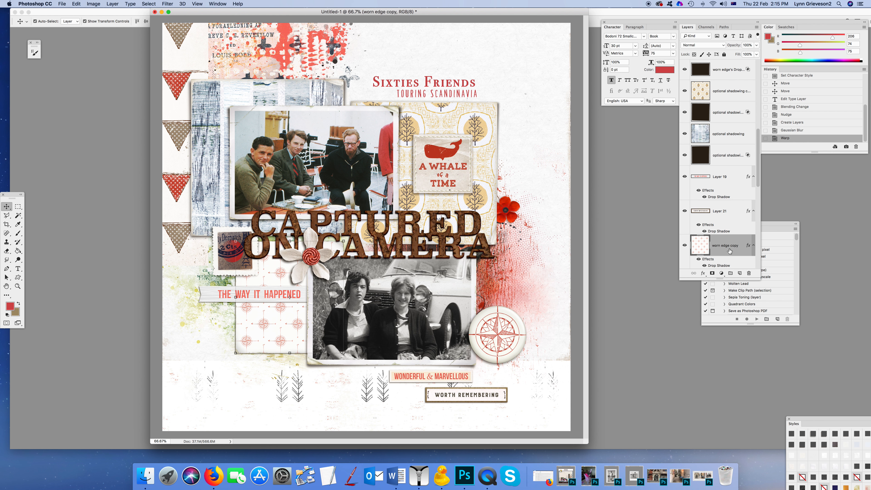
{"action": "scroll", "coordinate": [723, 240], "scroll_direction": "down", "scroll_amount": 3}
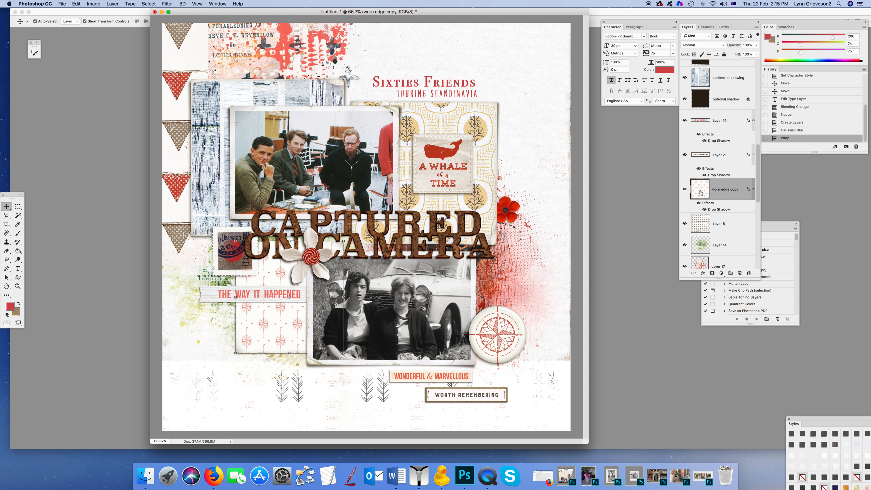
{"action": "left_click", "coordinate": [112, 4]}
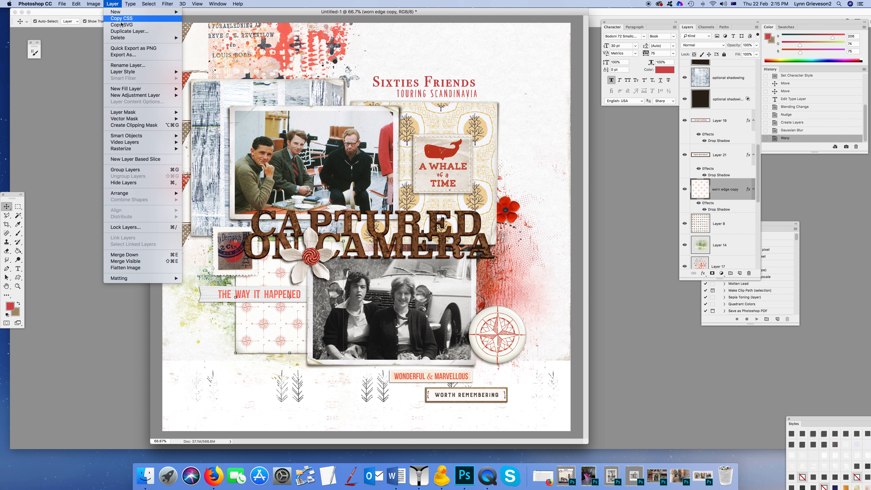
{"action": "mouse_move", "coordinate": [130, 72]}
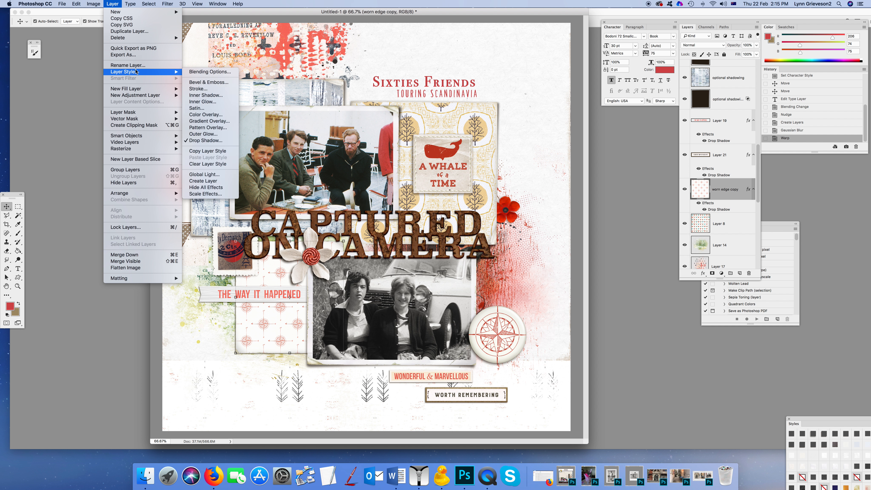
{"action": "left_click", "coordinate": [202, 181]}
Soften the red-patterned paper's separated drop shadow with Gaussian Blur.
{"action": "left_click", "coordinate": [724, 210]}
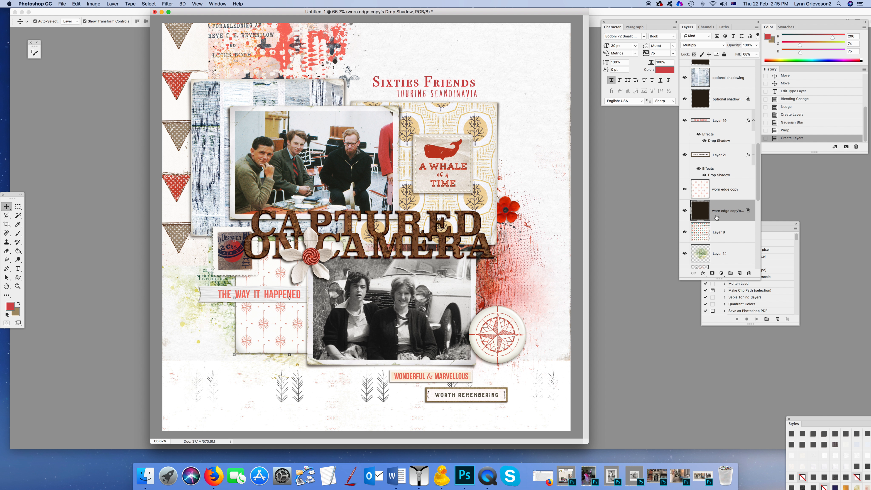
{"action": "left_click", "coordinate": [168, 4]}
{"action": "mouse_move", "coordinate": [181, 86]}
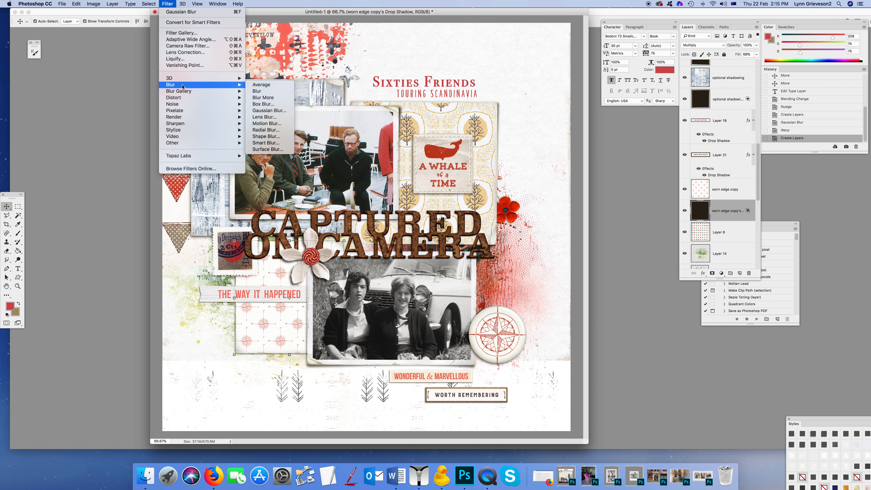
{"action": "left_click", "coordinate": [269, 110]}
{"action": "left_click", "coordinate": [602, 238]}
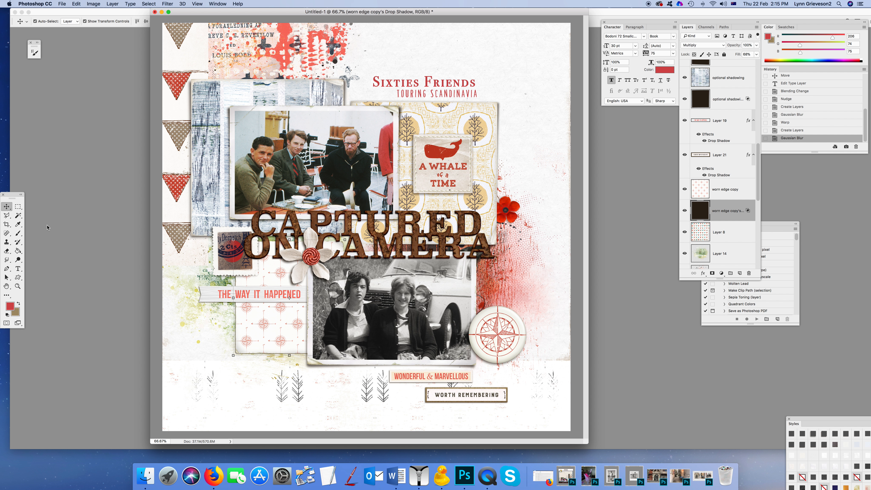
Smudge the red-patterned paper's shadow along its left and bottom edges and reduce the shadow layer's fill to 53%.
{"action": "left_click", "coordinate": [7, 261]}
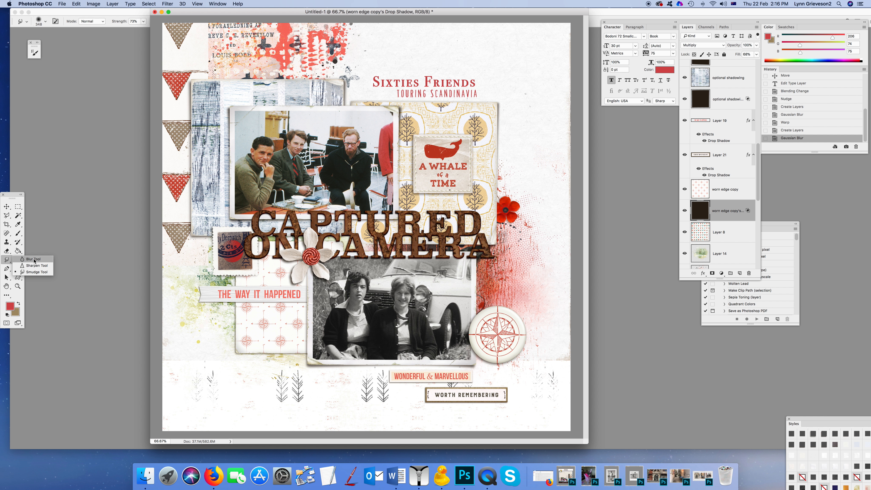
{"action": "left_click", "coordinate": [4, 261]}
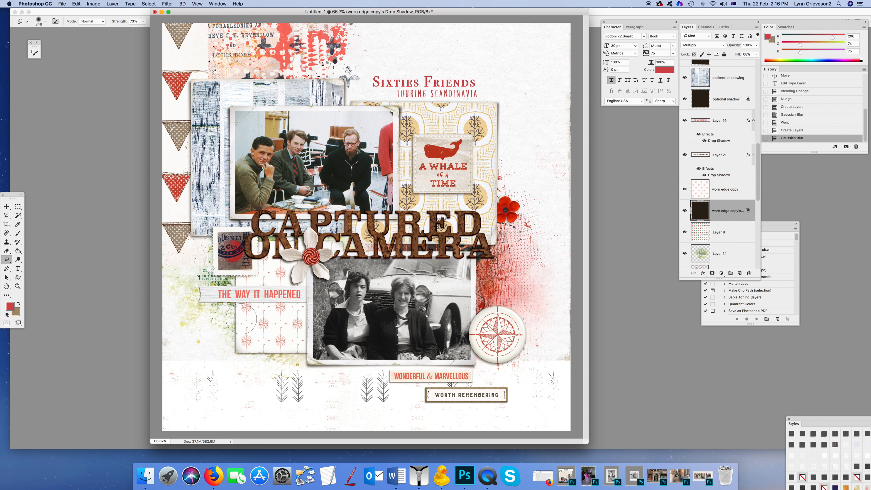
{"action": "mouse_move", "coordinate": [240, 319]}
{"action": "left_mouse_down"}
{"action": "mouse_move", "coordinate": [261, 345]}
{"action": "mouse_move", "coordinate": [298, 359]}
{"action": "left_mouse_up"}
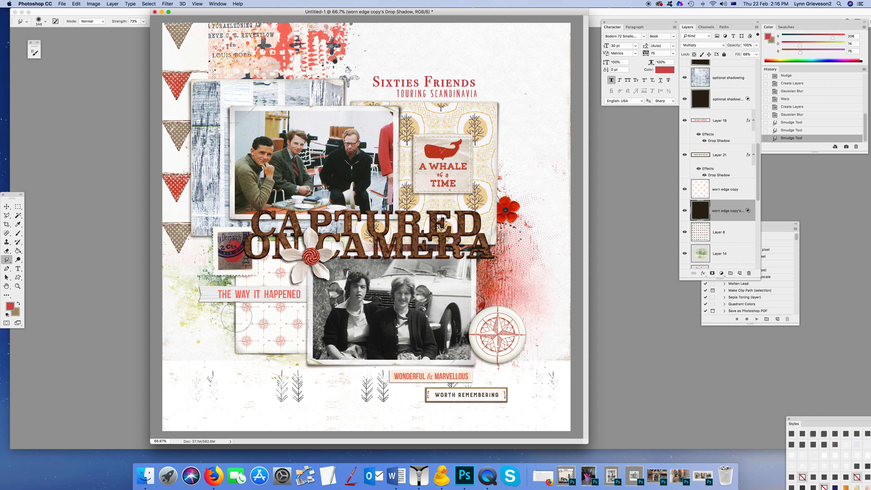
{"action": "mouse_move", "coordinate": [237, 317]}
{"action": "left_mouse_down"}
{"action": "mouse_move", "coordinate": [240, 338]}
{"action": "mouse_move", "coordinate": [239, 330]}
{"action": "left_mouse_up"}
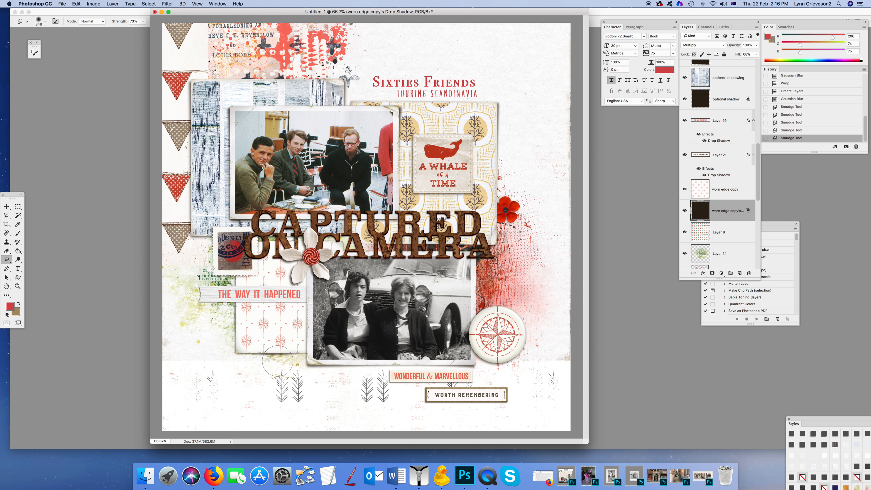
{"action": "left_click", "coordinate": [286, 356]}
{"action": "left_click", "coordinate": [756, 55]}
{"action": "left_click_drag", "start_coordinate": [743, 64], "coordinate": [741, 65]}
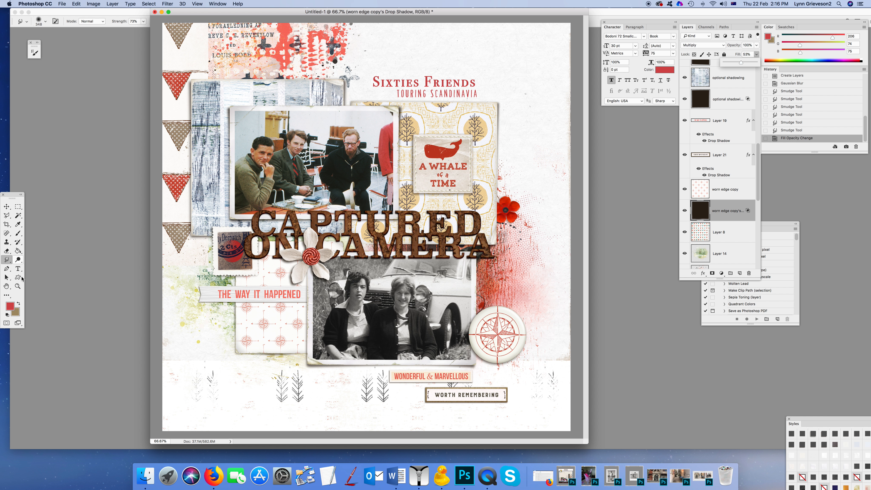
Zoom the scrapbook page out to 33.3% and enlarge its window to view the whole layout.
{"action": "left_click", "coordinate": [18, 287]}
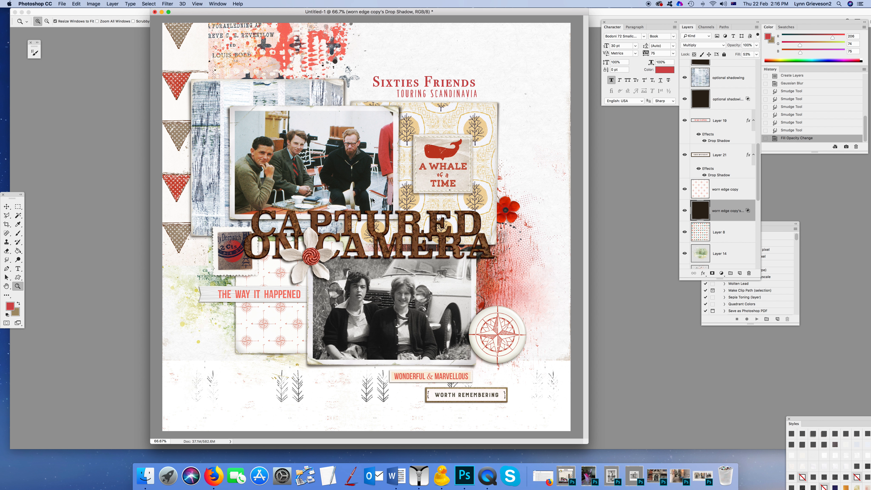
{"action": "left_click", "coordinate": [359, 197], "text": "alt"}
{"action": "left_click", "coordinate": [359, 196], "text": "alt"}
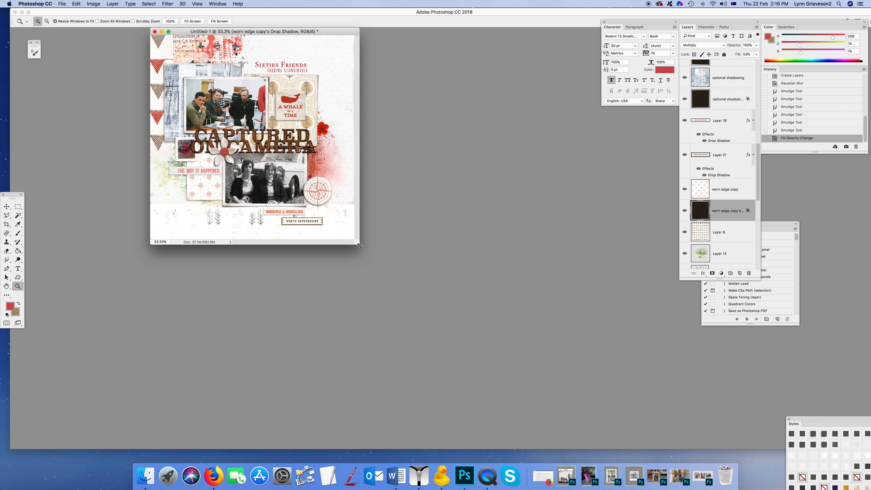
{"action": "left_click_drag", "start_coordinate": [360, 244], "coordinate": [511, 332]}
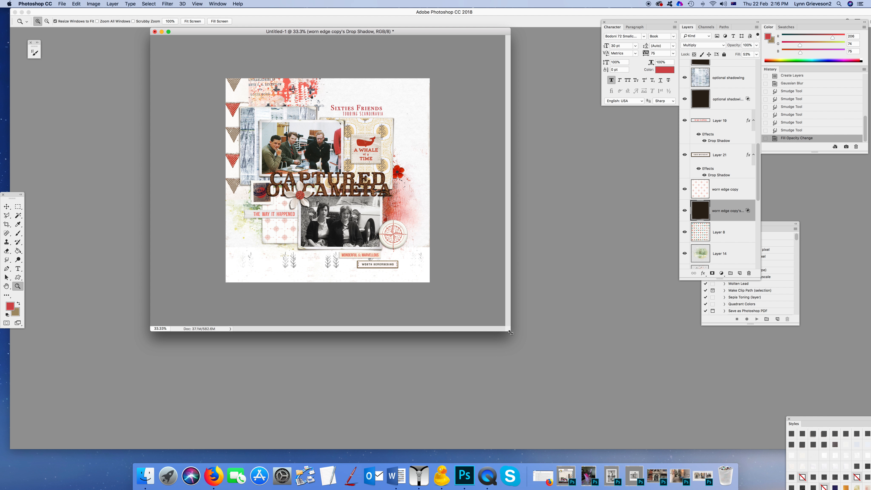